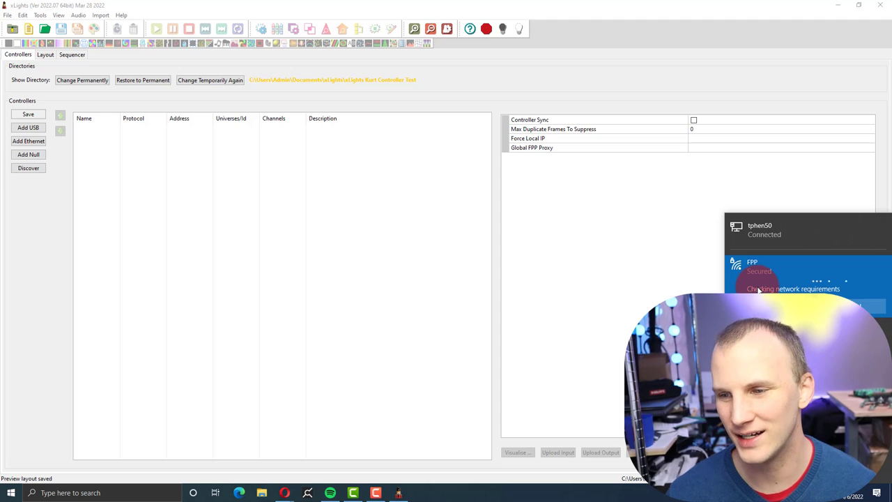
Run controller discovery and allow xlights.exe through the firewall on both private and public networks.
click(444, 195)
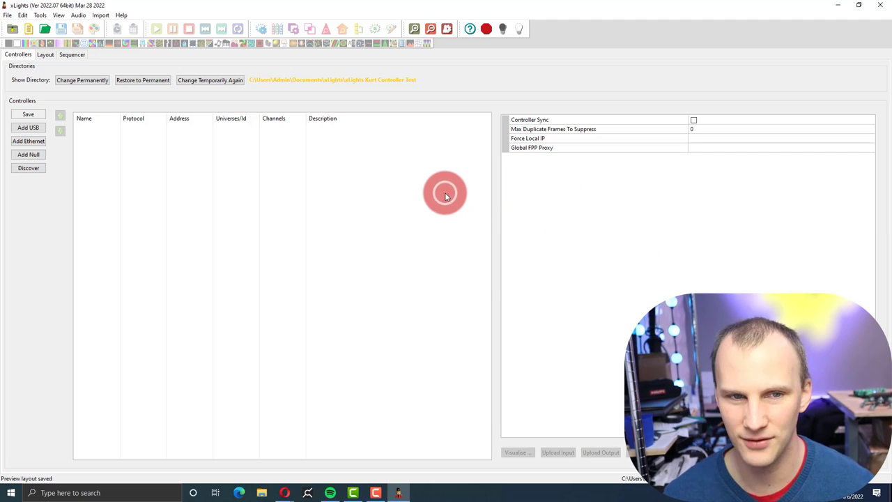
click(21, 171)
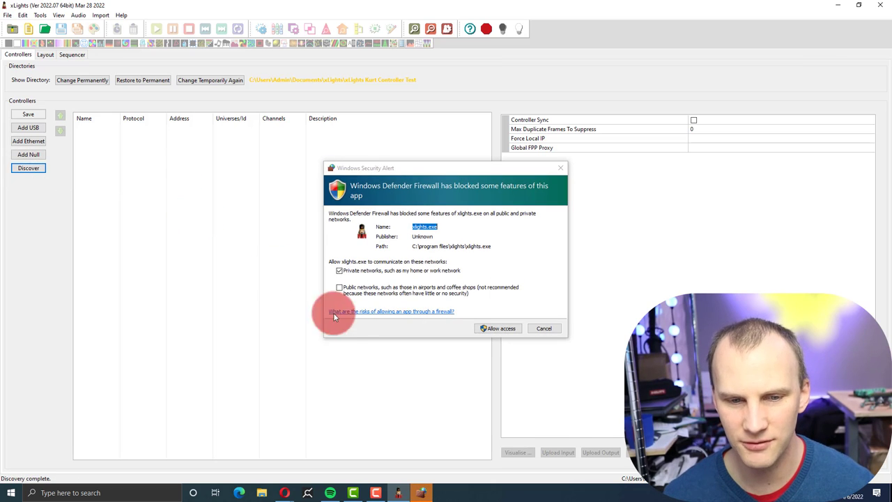
click(340, 288)
click(492, 329)
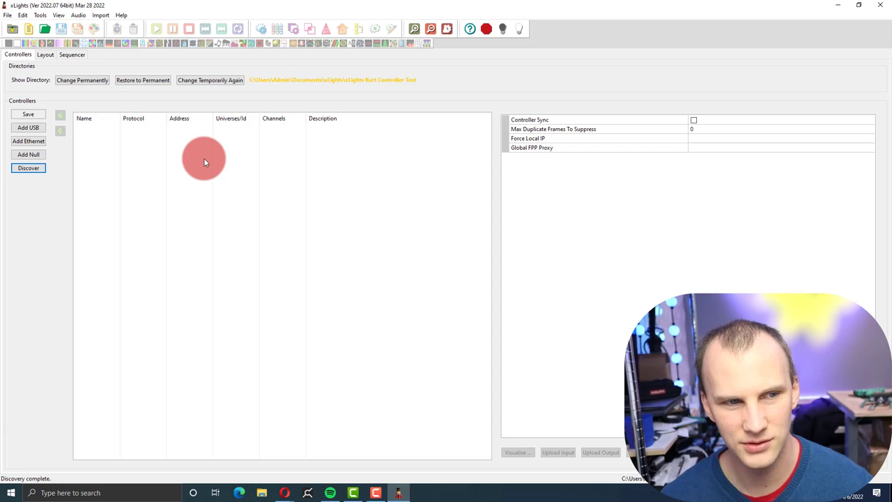
Rerun the discovery to add the FPP controller at 192.168.8.1 and save the controller setup.
click(39, 147)
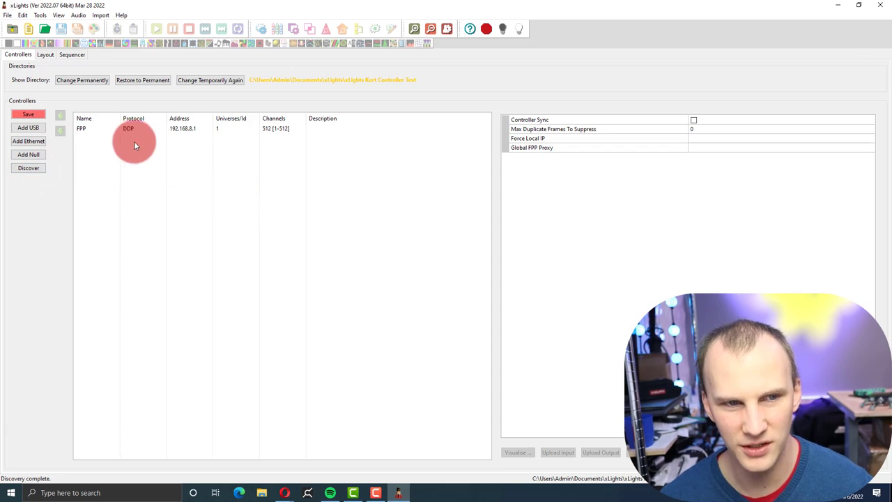
click(127, 130)
click(36, 114)
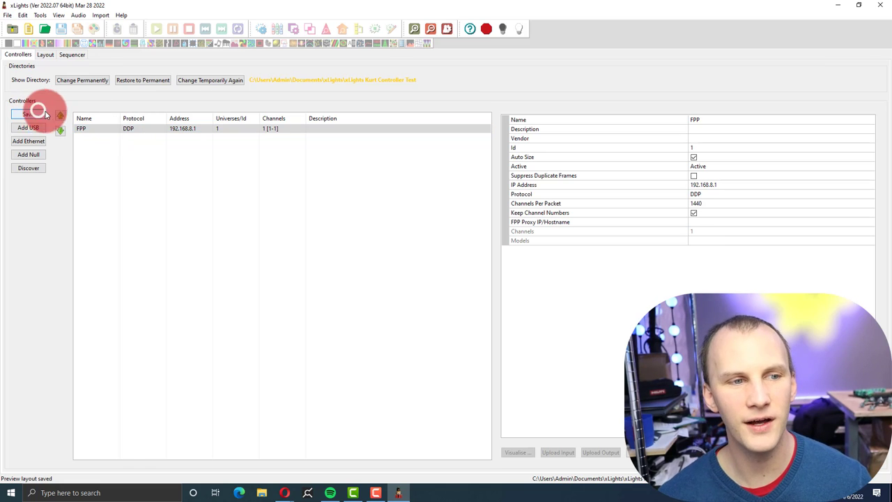
Set the FPP controller's vendor to FPP.
click(175, 132)
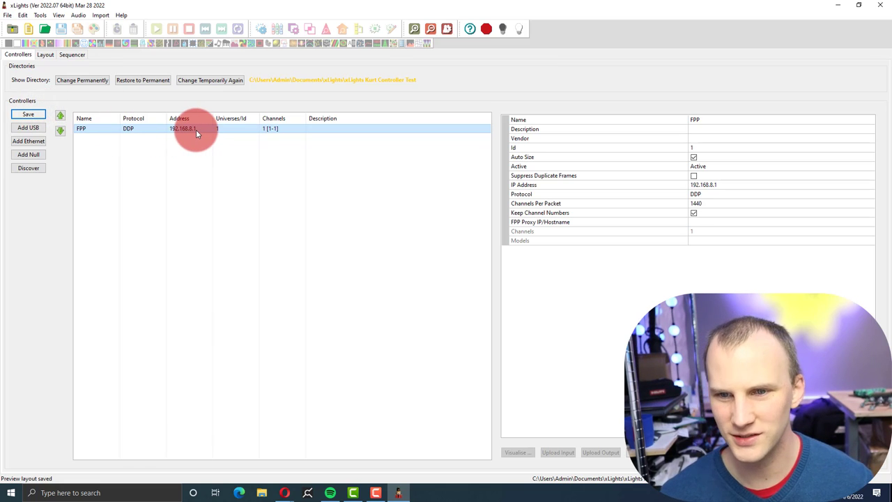
click(594, 258)
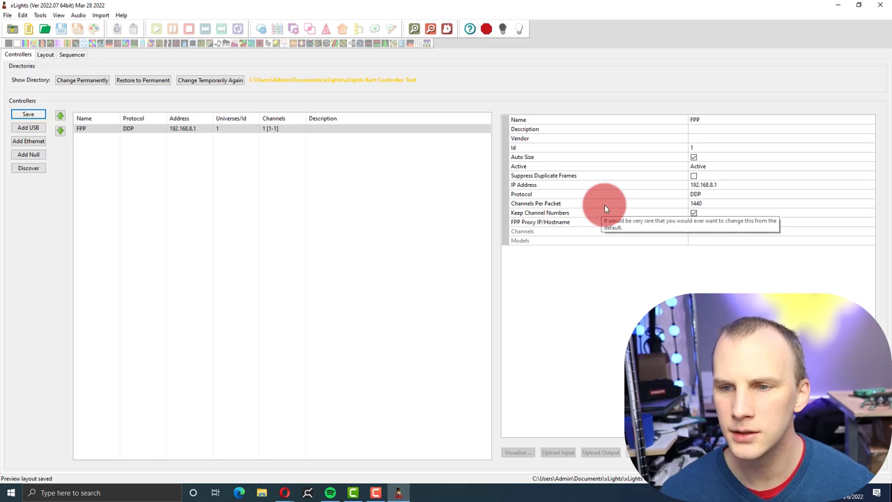
click(692, 129)
click(696, 142)
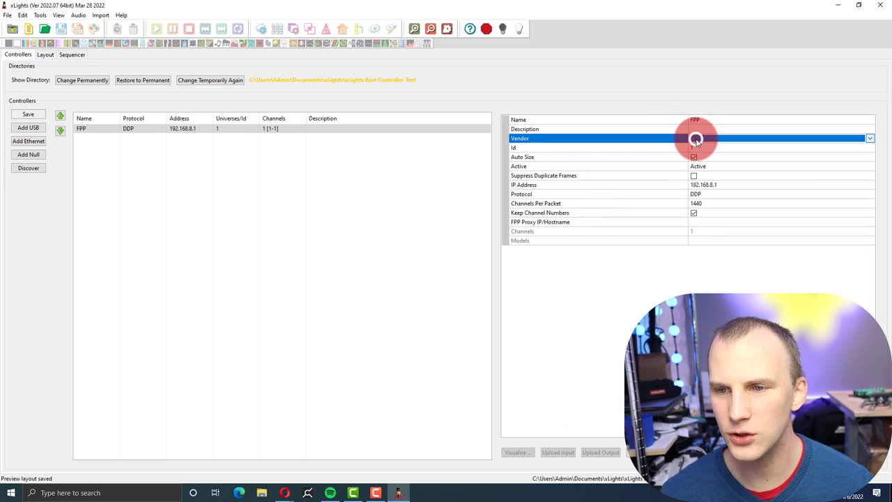
click(695, 138)
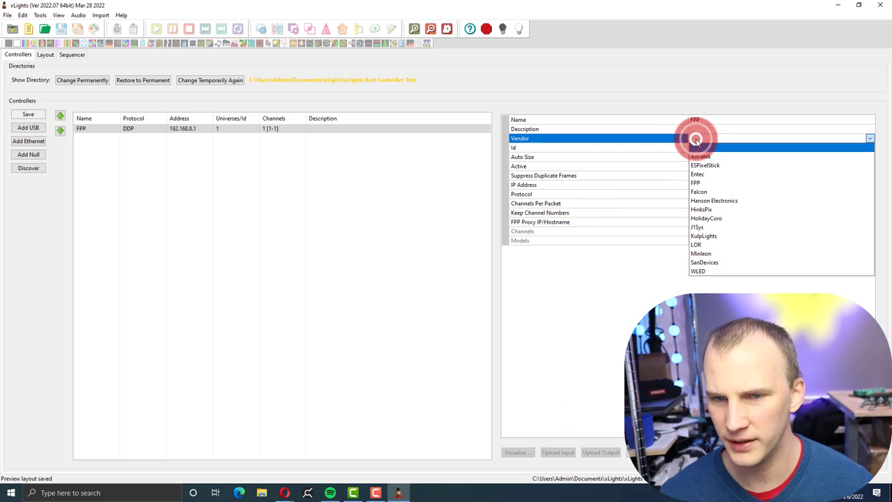
click(709, 182)
Set the FPP controller's model to PB16v2 and its variant to Expansion.
click(697, 148)
click(697, 148)
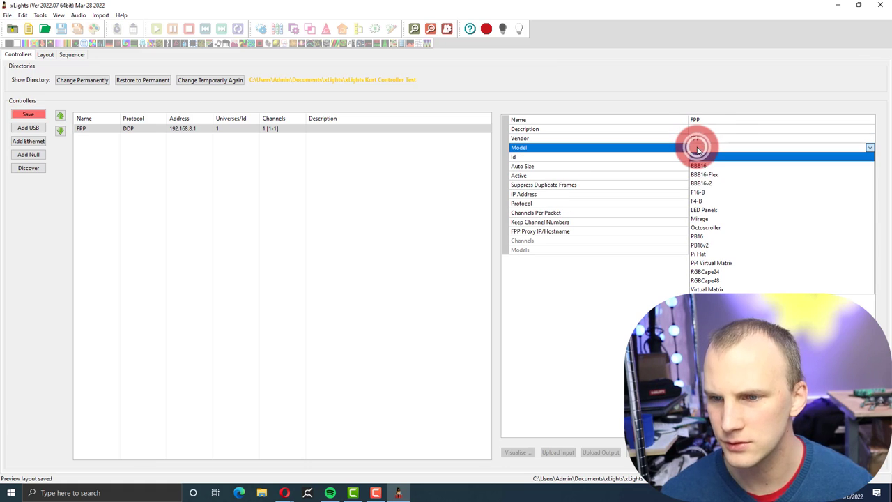
click(732, 248)
click(699, 156)
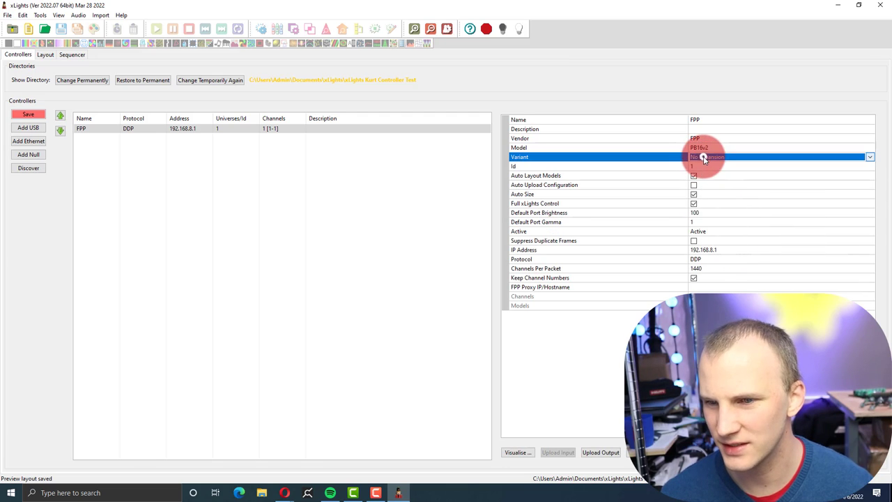
click(704, 157)
click(704, 175)
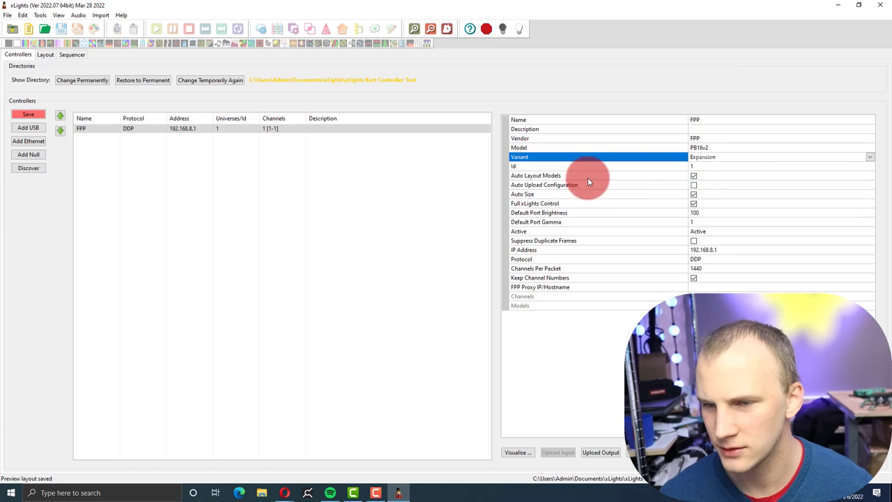
Visualise the FPP controller and look through its pixel and serial ports, closing the view when done.
click(518, 453)
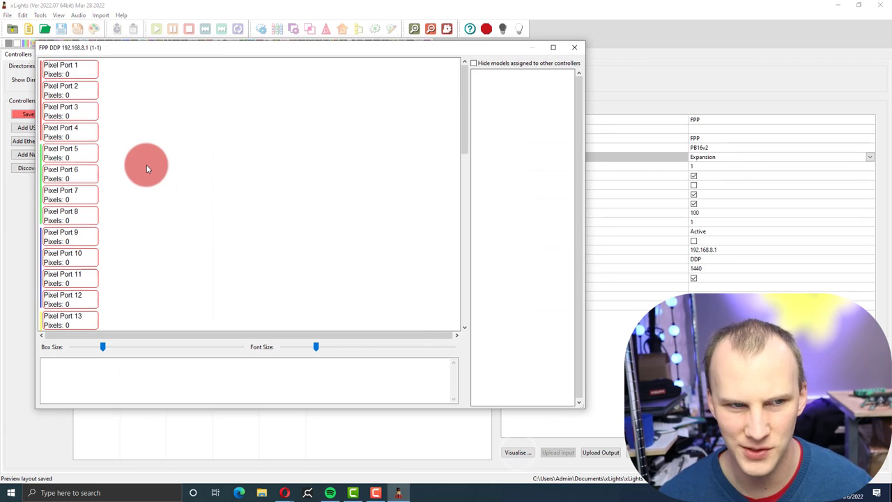
scroll(147, 165, down, 10)
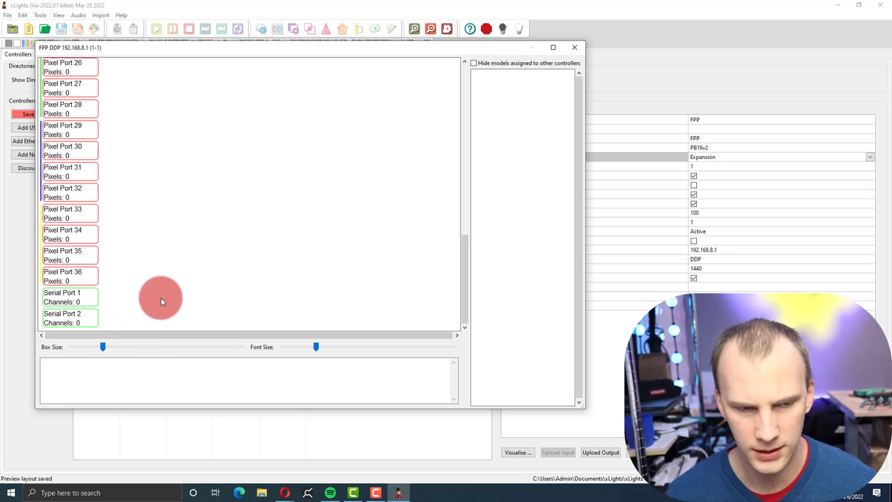
scroll(101, 262, up, 10)
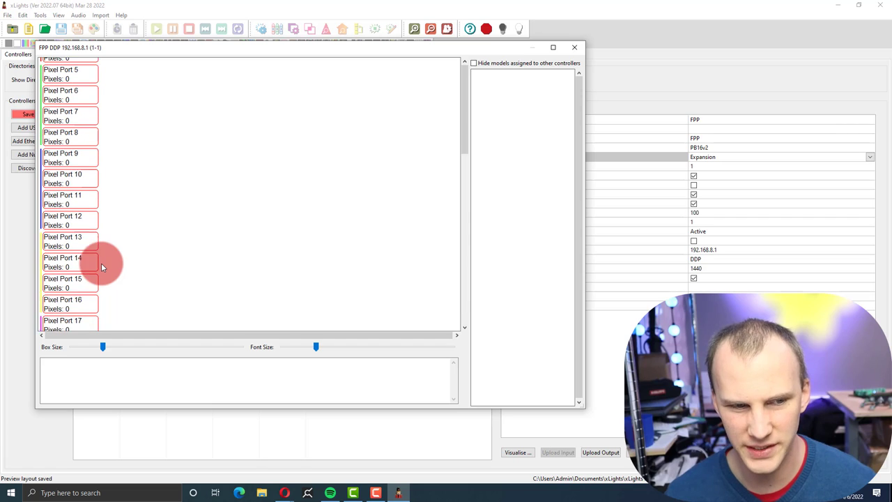
click(575, 46)
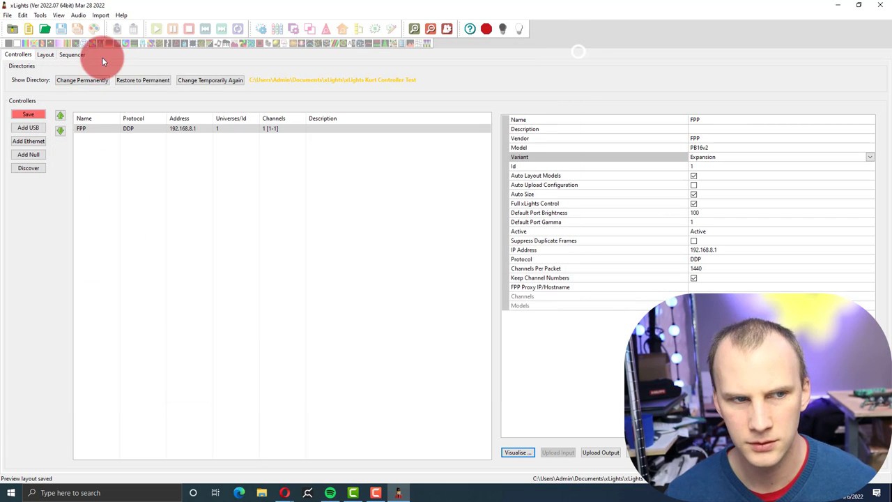
Save the controller setup and open the FPP controller's web interface at 192.168.8.1 in the browser.
click(25, 114)
click(258, 233)
click(211, 130)
double_click(199, 130)
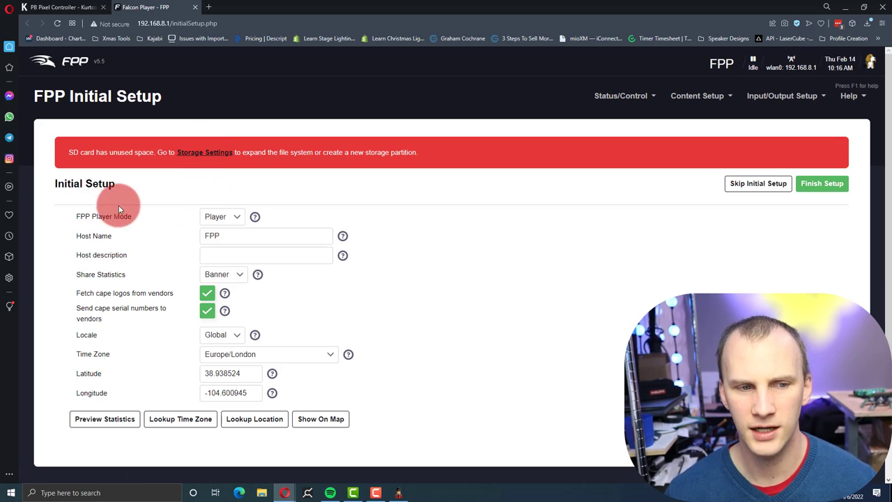
Check the FPP Player Mode options on the initial setup page without changing the mode.
click(222, 216)
click(222, 216)
click(154, 207)
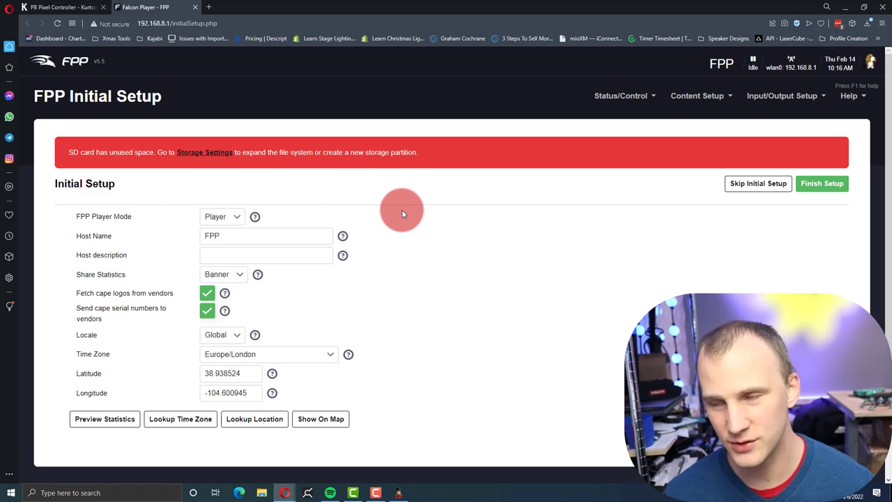
Open the storage settings and view the confirmation for growing the SD card's file system, dismissing it.
click(229, 152)
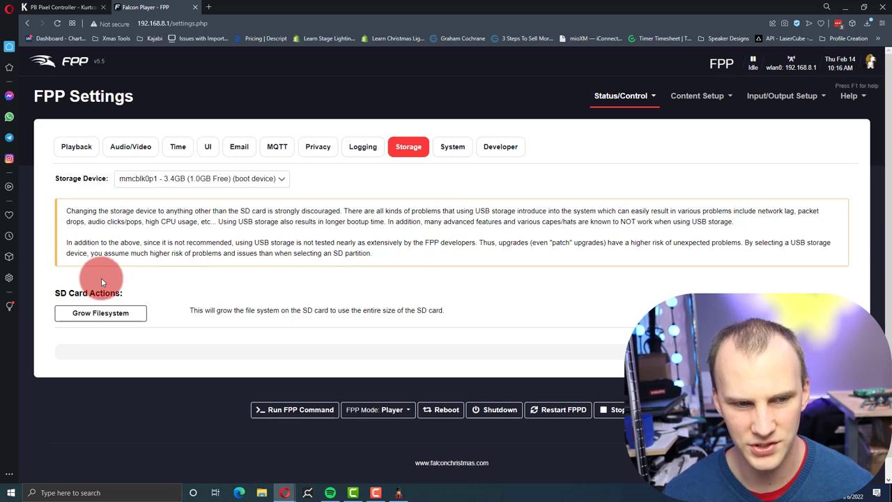
click(101, 312)
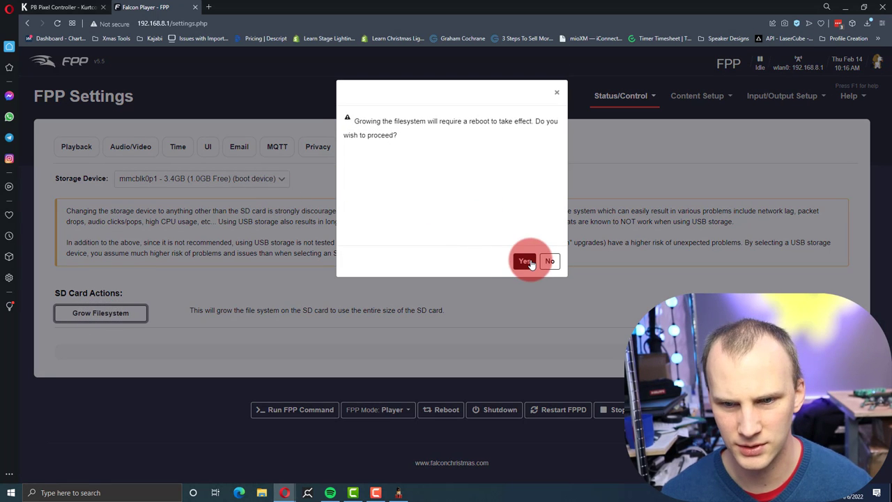
click(558, 92)
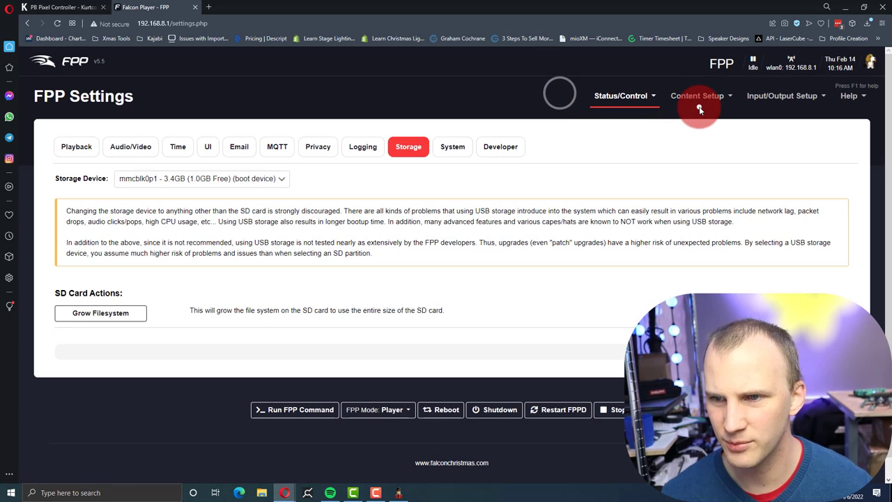
Open the pixel string settings of the channel outputs and review the string cape's port table.
click(698, 104)
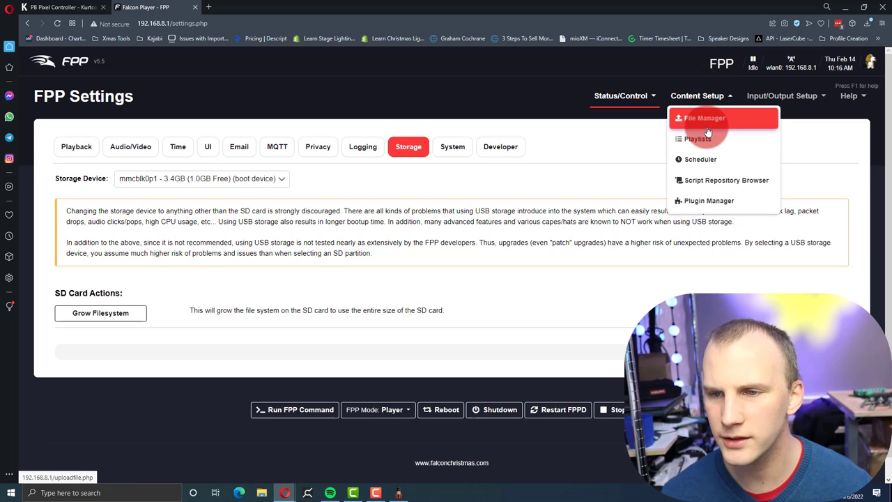
click(784, 96)
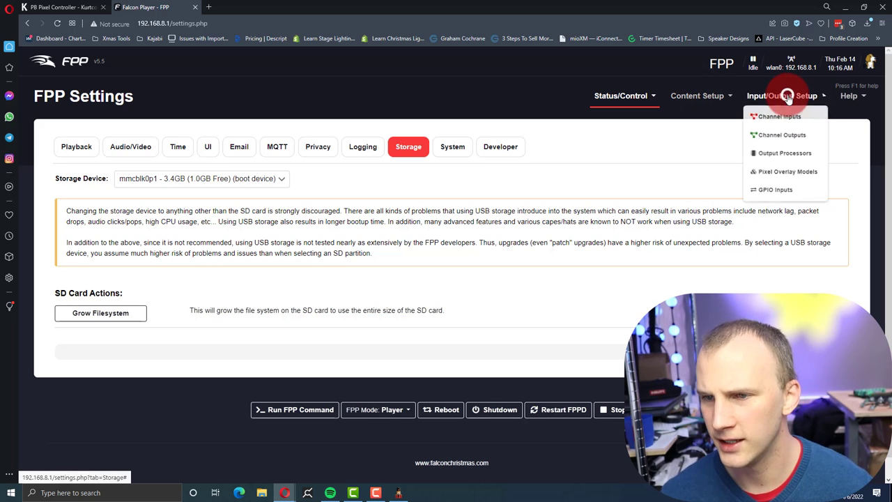
click(784, 140)
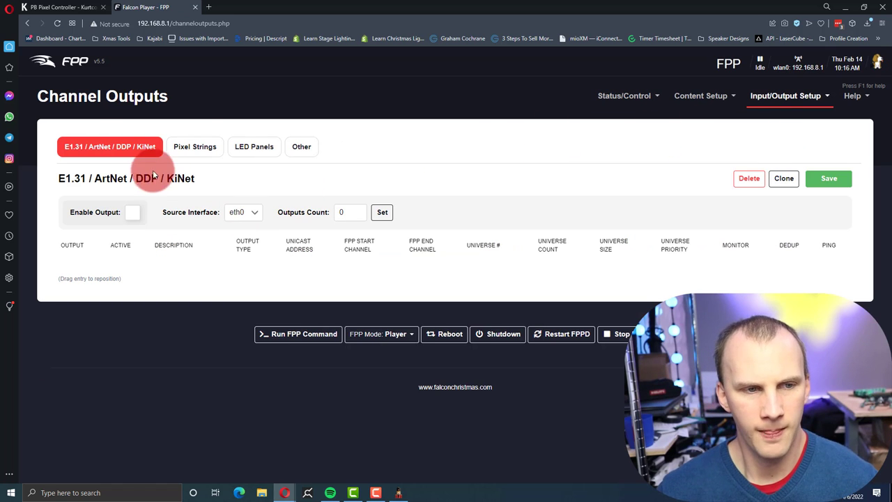
click(206, 146)
scroll(217, 253, down, 5)
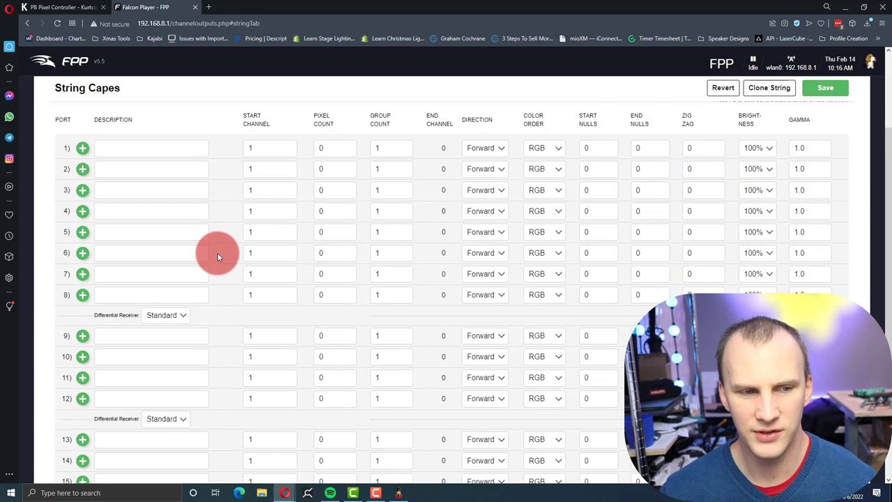
scroll(217, 253, up, 2)
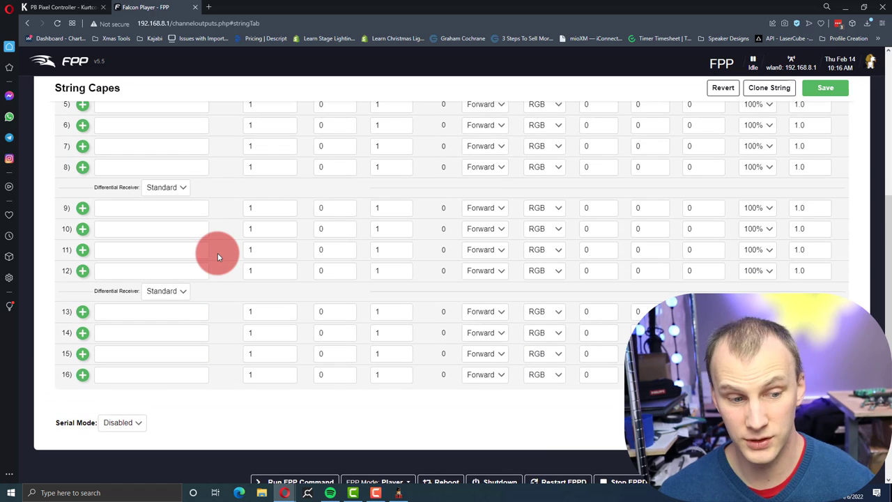
scroll(218, 257, up, 4)
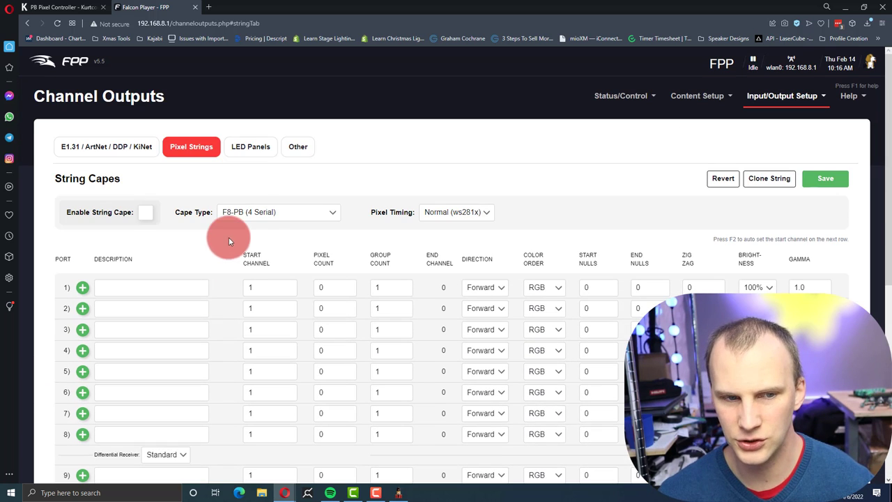
Set the string cape type to PB16 w/ Expansion (2 Serial) and check the resulting port table.
click(235, 213)
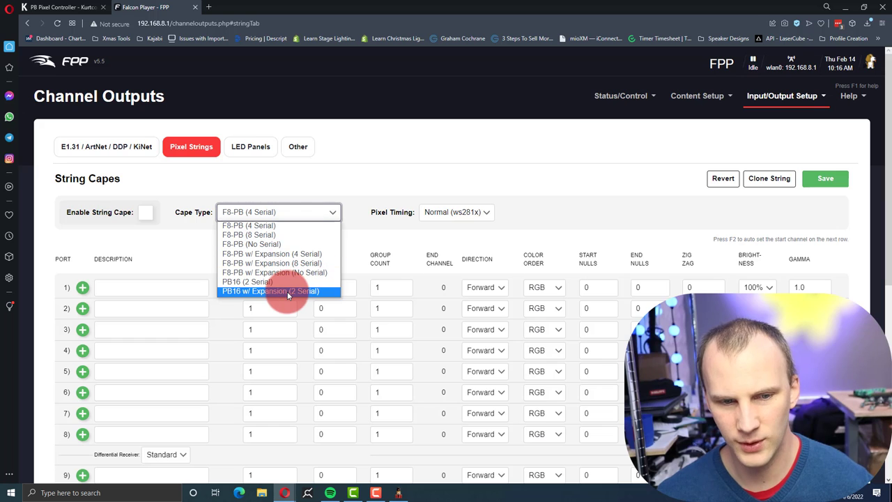
click(241, 292)
scroll(304, 248, down, 10)
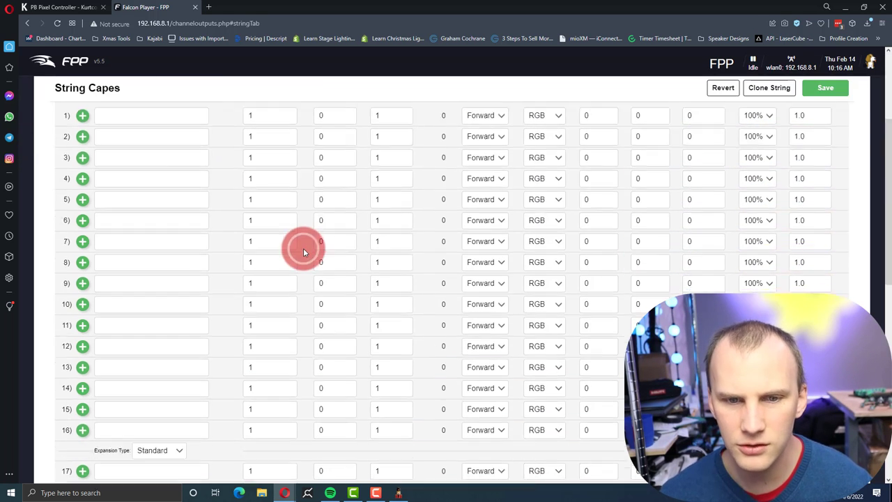
scroll(304, 248, up, 10)
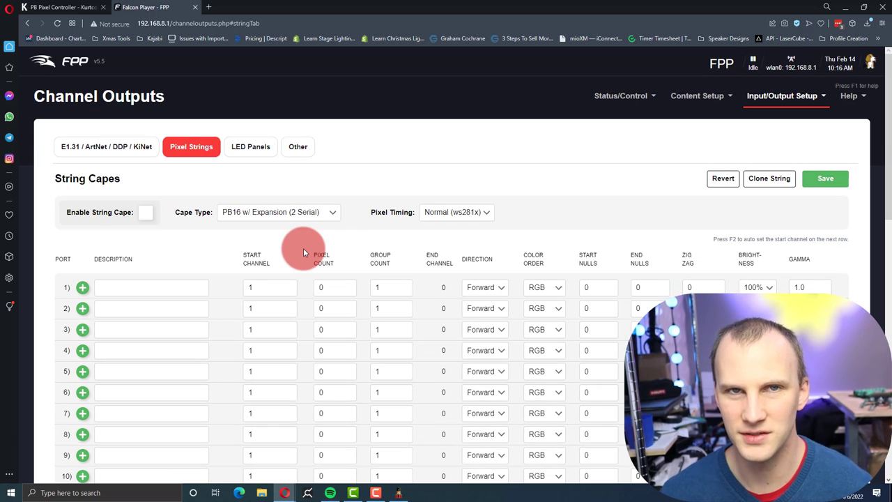
Save the pixel string output configuration and restart FPPD to apply it.
click(823, 183)
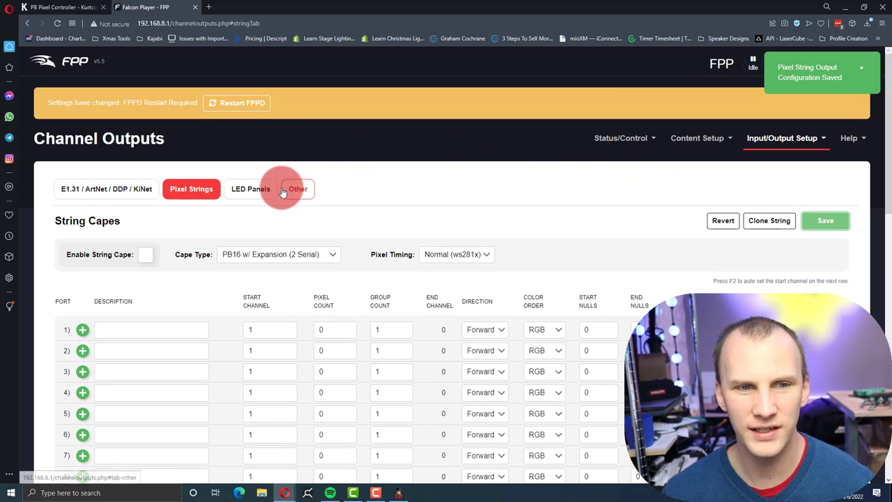
click(240, 104)
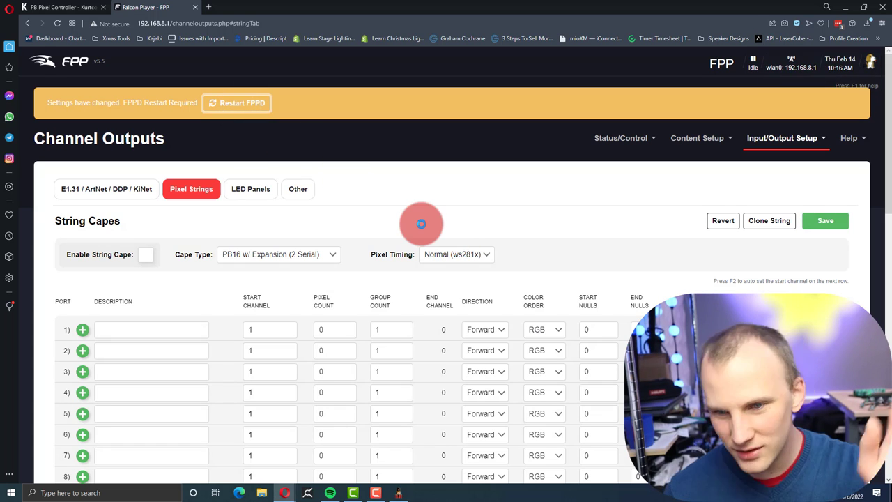
click(57, 24)
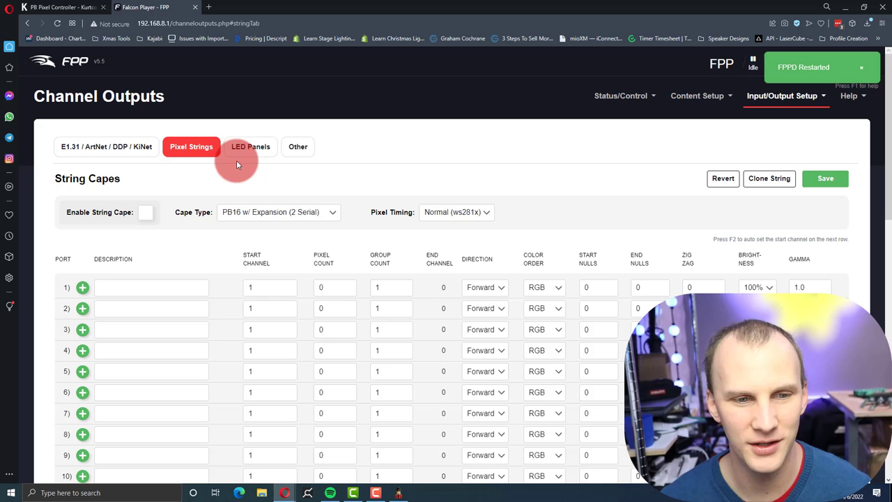
Set the string cape type to F8-PB (4 Serial) and enable the string cape.
click(235, 214)
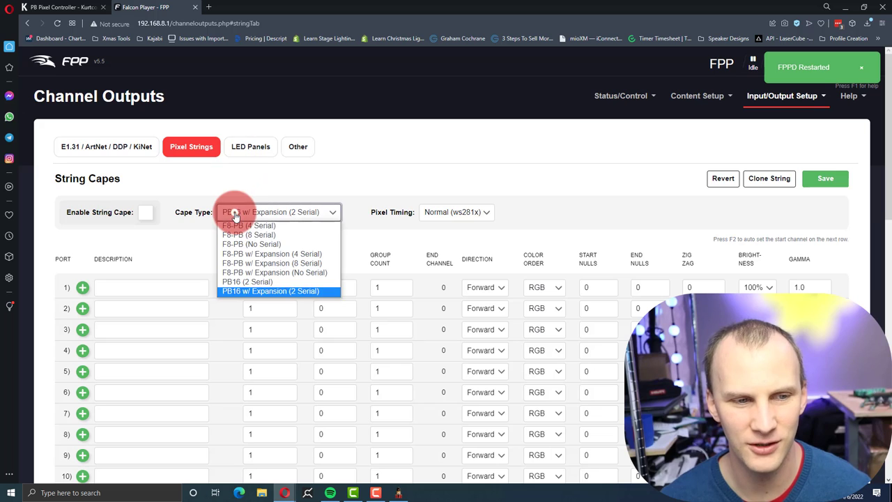
click(239, 225)
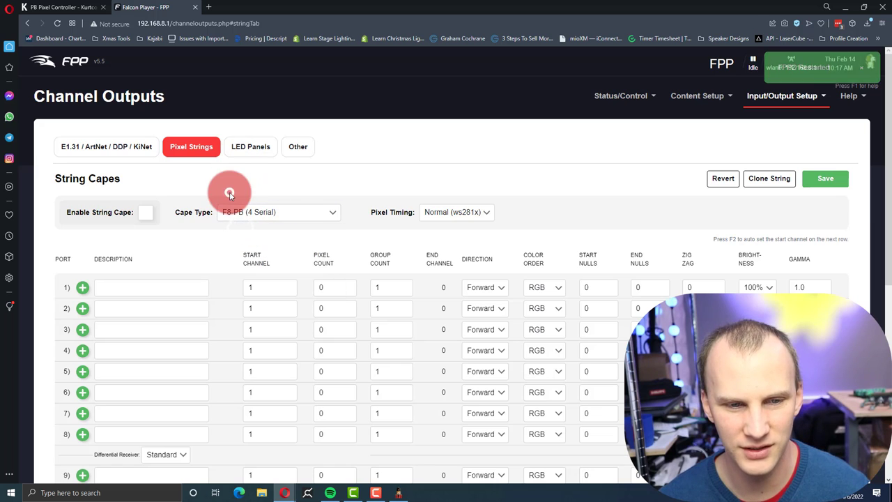
click(147, 214)
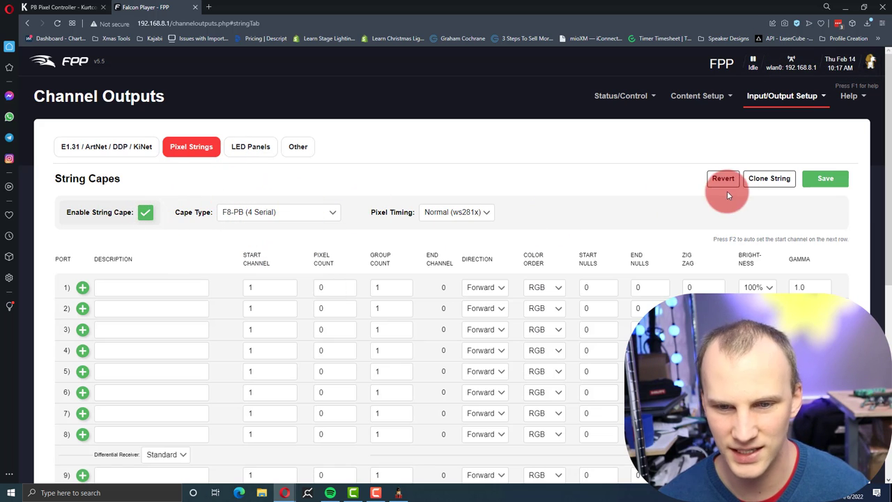
Save the pixel string outputs with the enabled cape and restart FPPD.
click(821, 178)
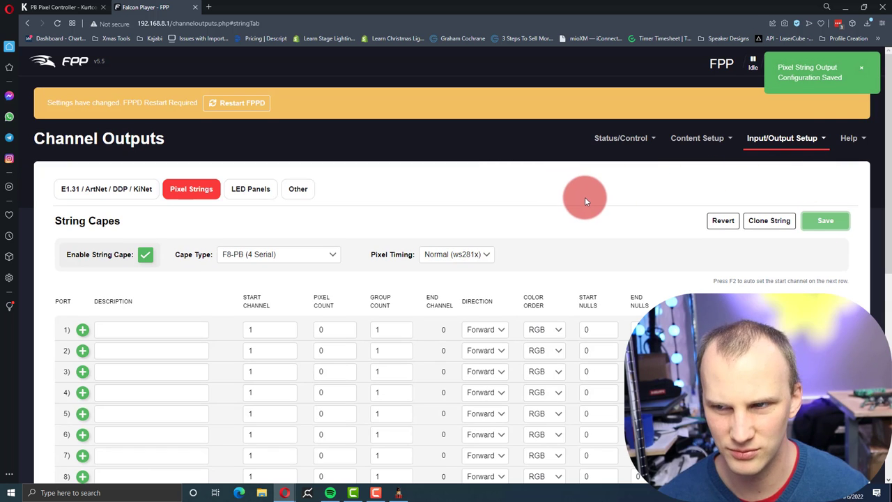
click(859, 106)
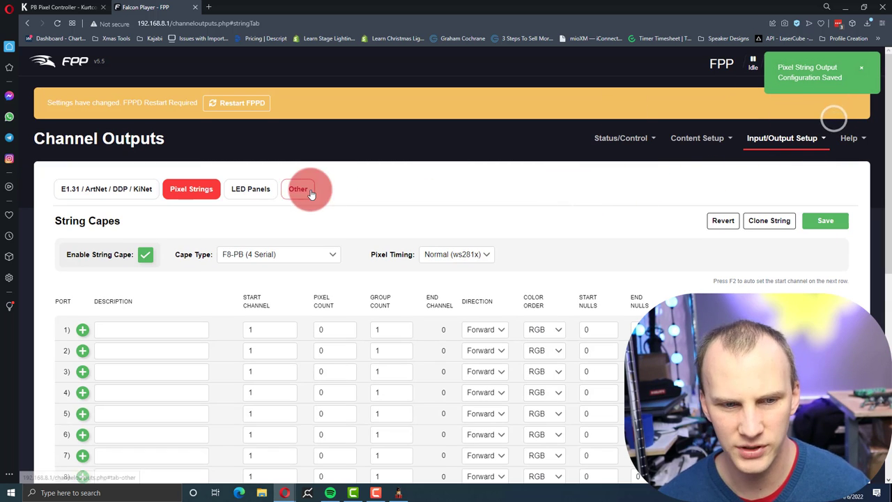
click(221, 101)
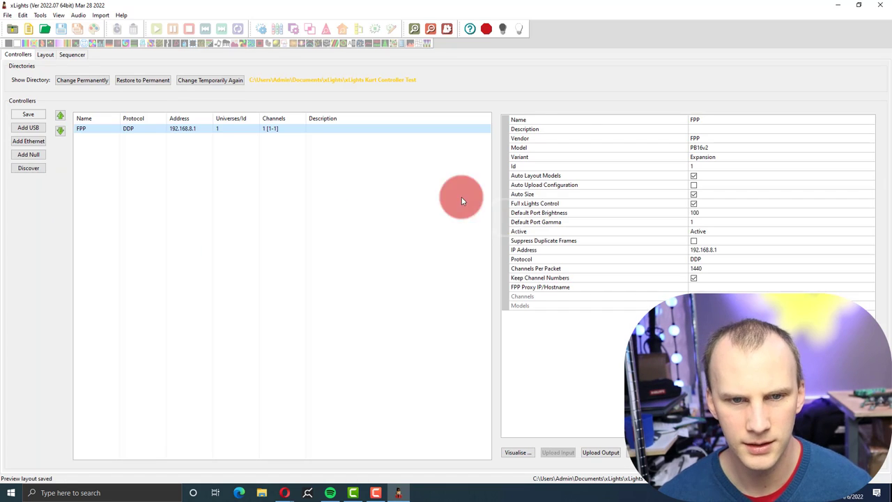
Switch to xLights and draw a new Matrix model in the empty layout preview.
click(159, 147)
click(135, 126)
click(45, 55)
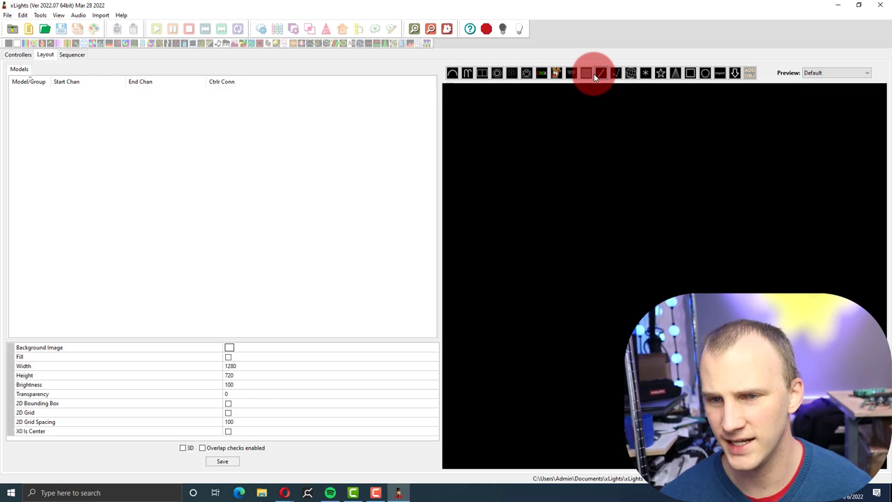
click(588, 74)
drag(498, 149, 706, 314)
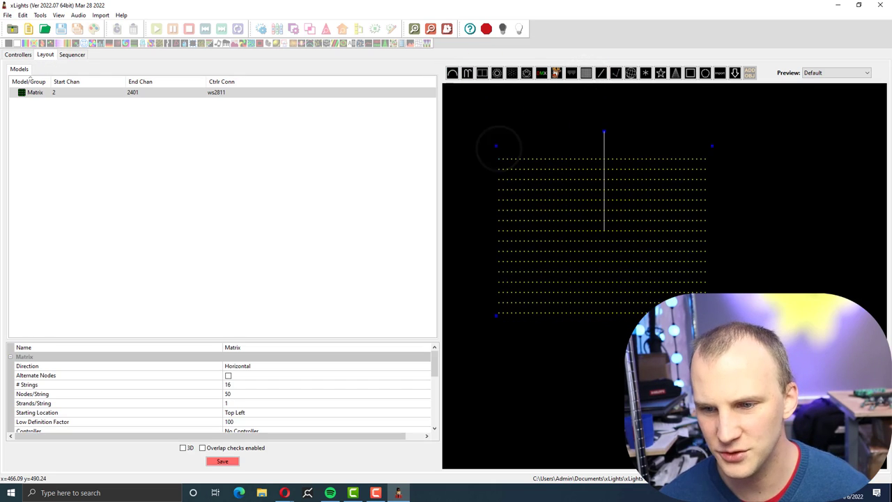
Set the matrix's number of strings to 32.
click(238, 389)
double_click(237, 387)
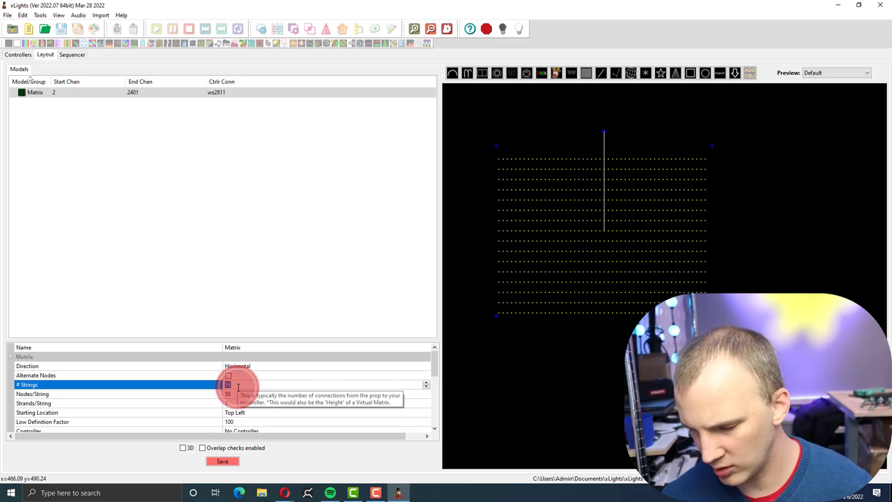
text(32)
key(Return)
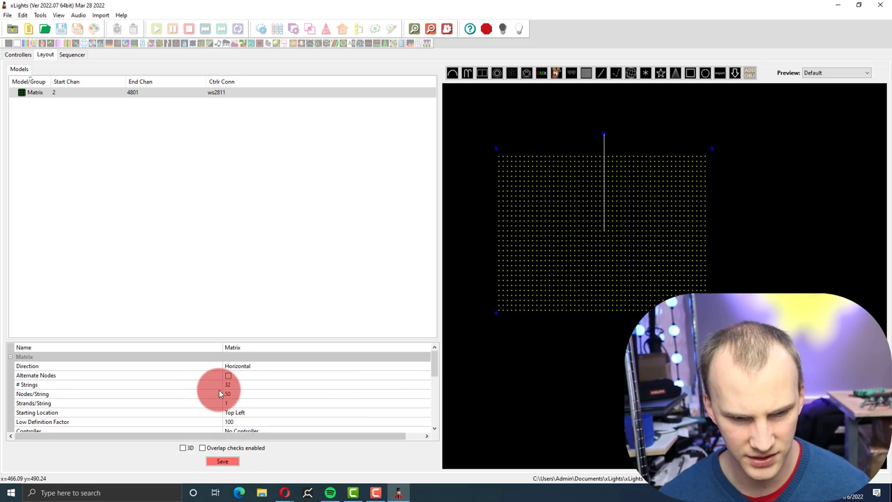
Assign the matrix to the FPP controller.
scroll(223, 390, down, 5)
scroll(220, 394, up, 5)
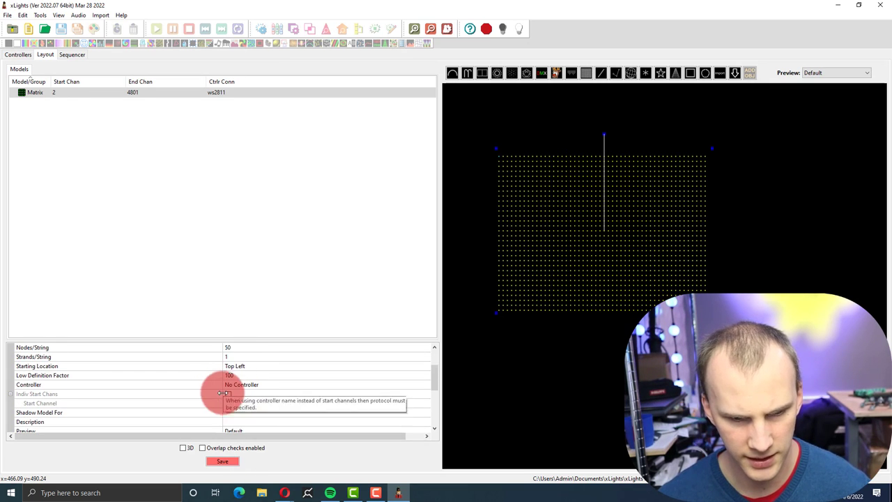
click(242, 385)
click(242, 385)
click(242, 398)
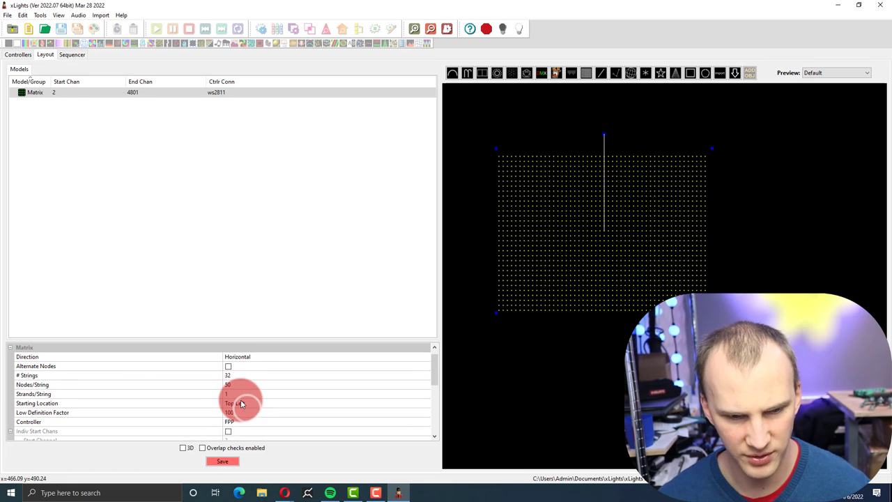
Set the matrix's controller connection port to 1 and review the remaining connection options.
scroll(242, 403, down, 4)
click(229, 421)
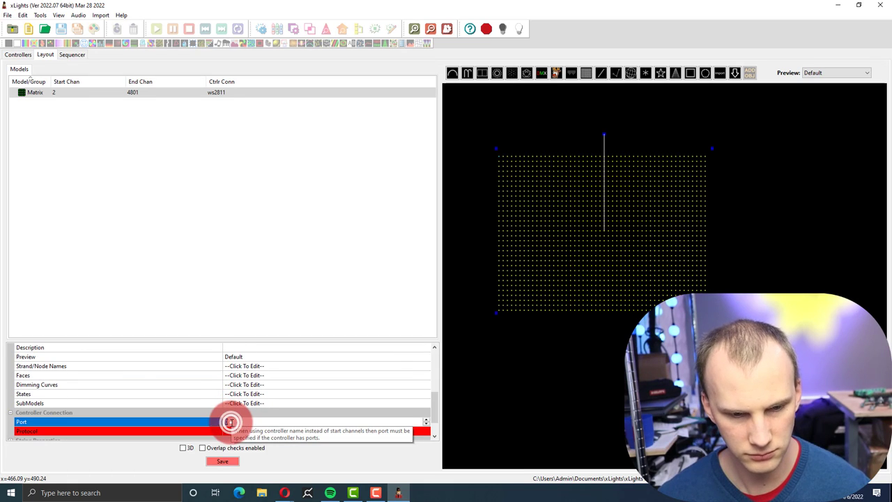
click(229, 455)
scroll(225, 420, down, 3)
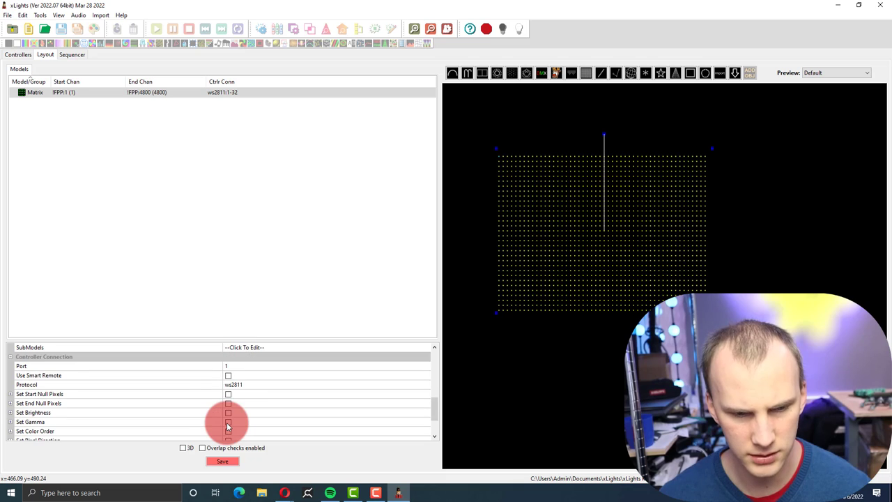
scroll(209, 394, down, 2)
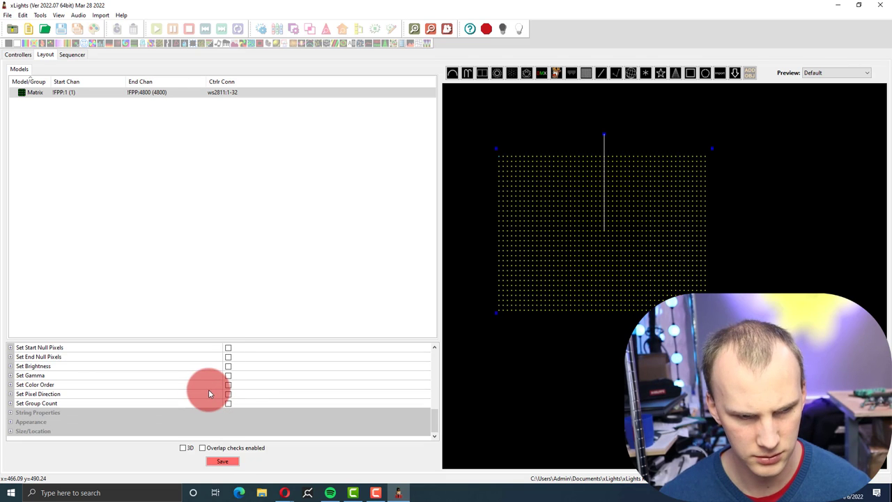
Save the layout and upload the output configuration to the FPP controller.
click(223, 461)
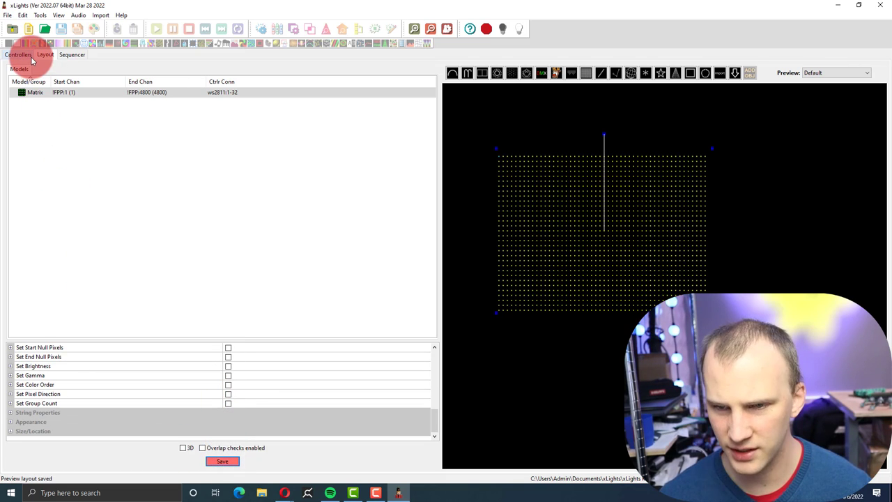
click(32, 58)
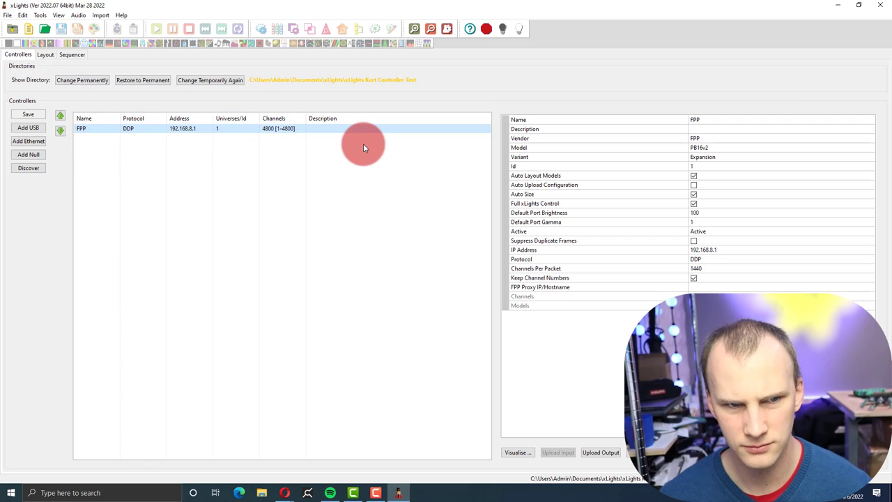
click(602, 454)
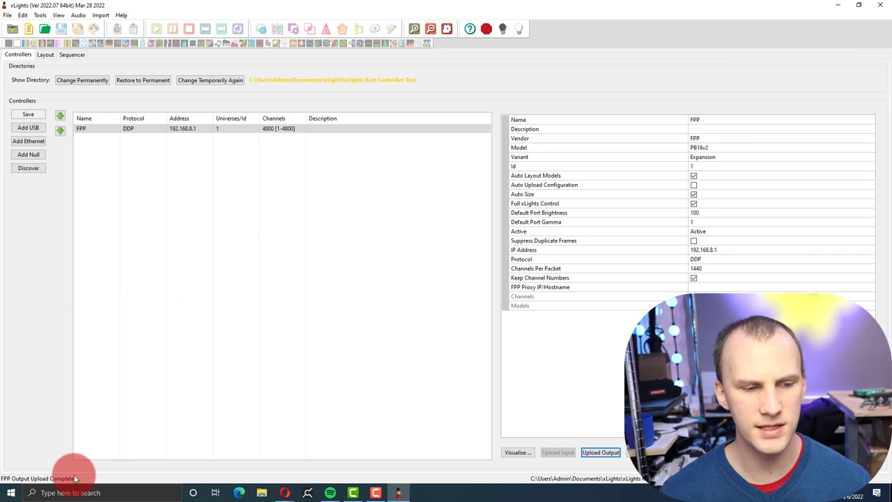
Switch to the FPP web interface and view the E1.31 / ArtNet / DDP / KiNet channel outputs.
click(331, 422)
key(alt+Tab)
click(335, 198)
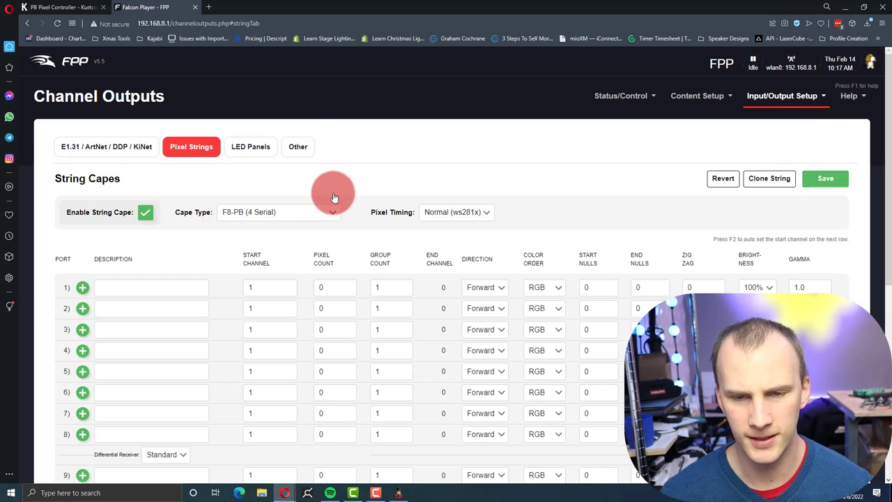
click(97, 148)
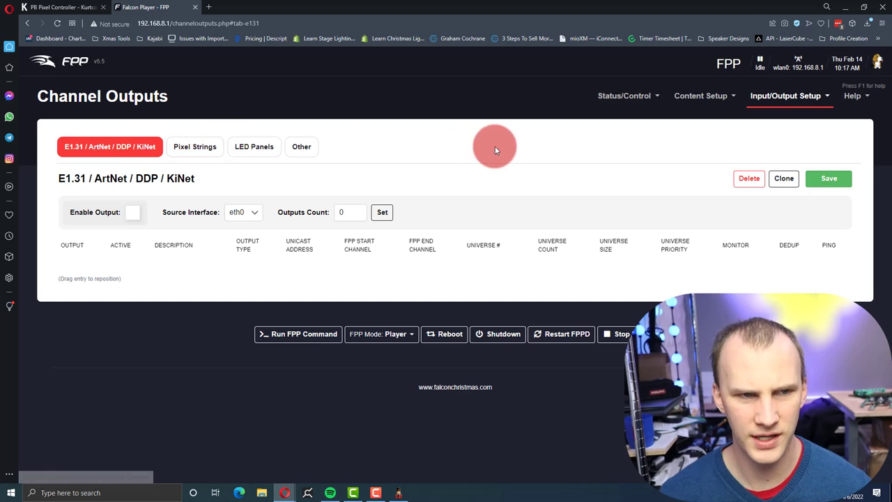
Open the channel inputs page and examine the E1.31 / ArtNet / DDP input settings.
click(812, 96)
click(800, 119)
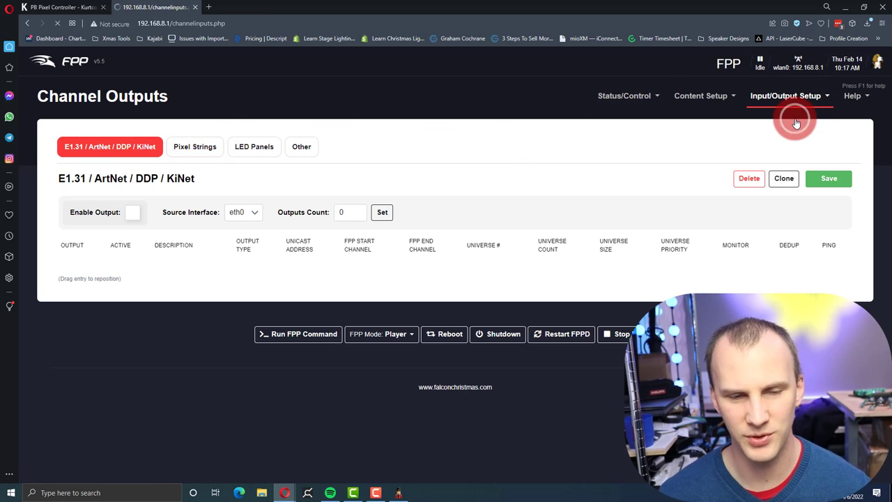
click(123, 147)
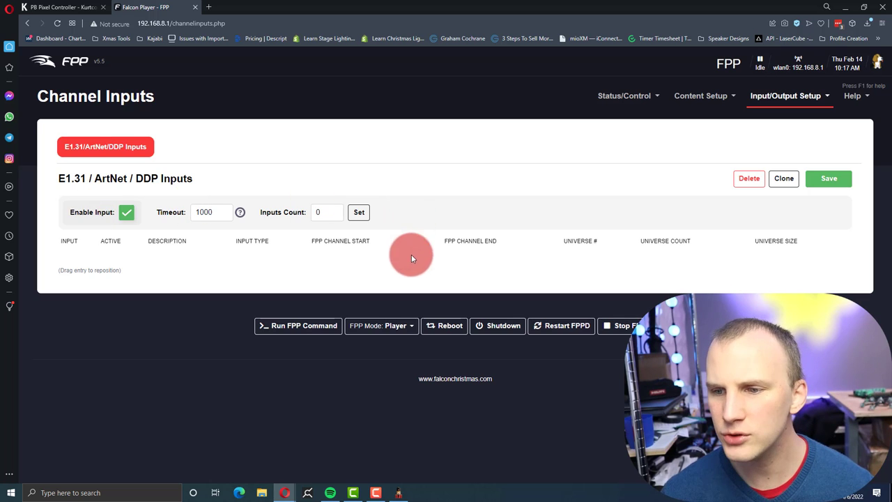
drag(411, 240, 553, 241)
Switch to xLights, enable Auto Upload Configuration for the FPP controller and turn on output to lights.
key(alt+Tab)
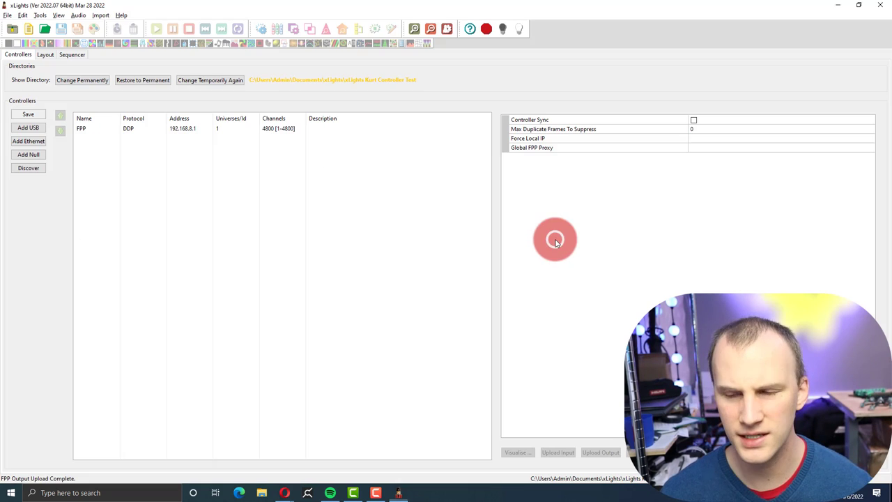
click(212, 129)
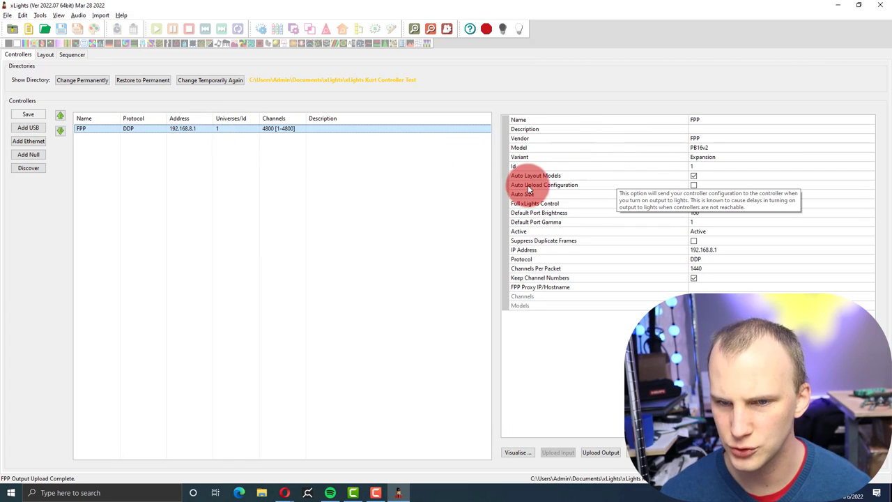
click(694, 185)
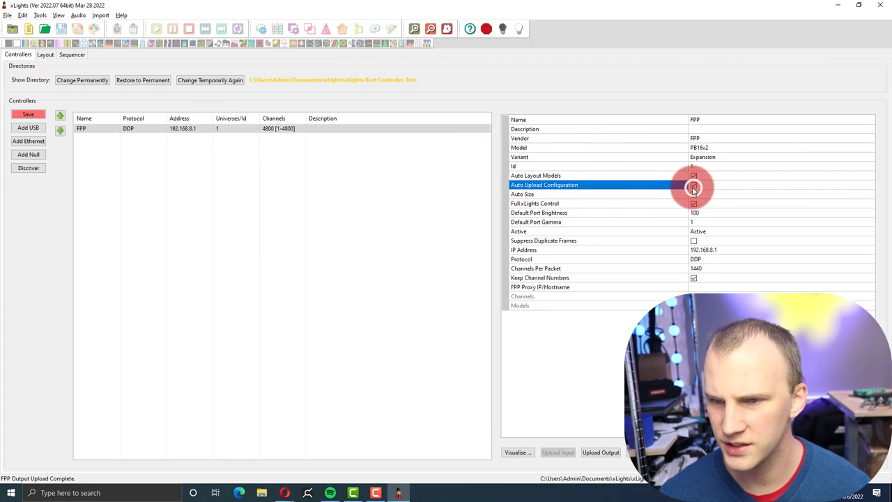
click(580, 194)
click(597, 203)
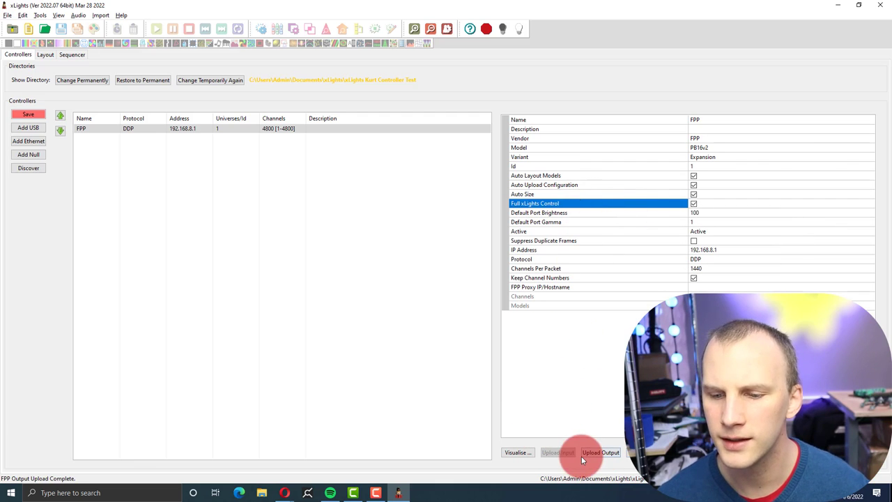
click(317, 230)
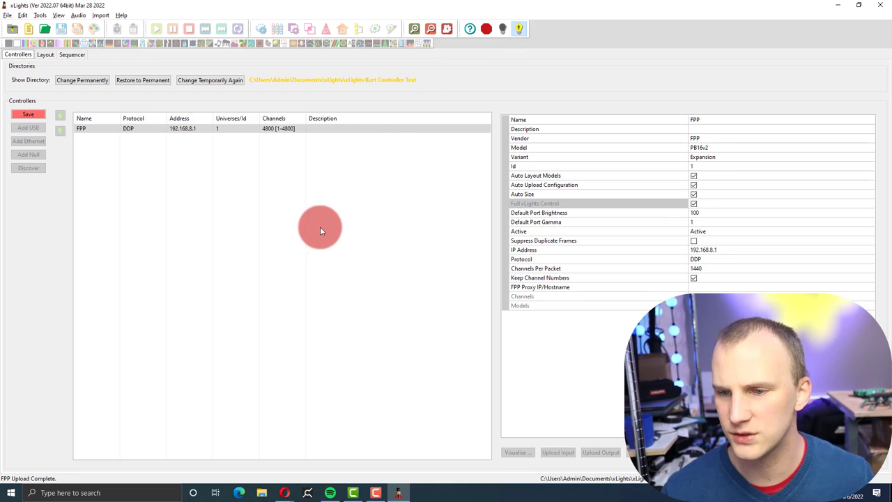
click(292, 231)
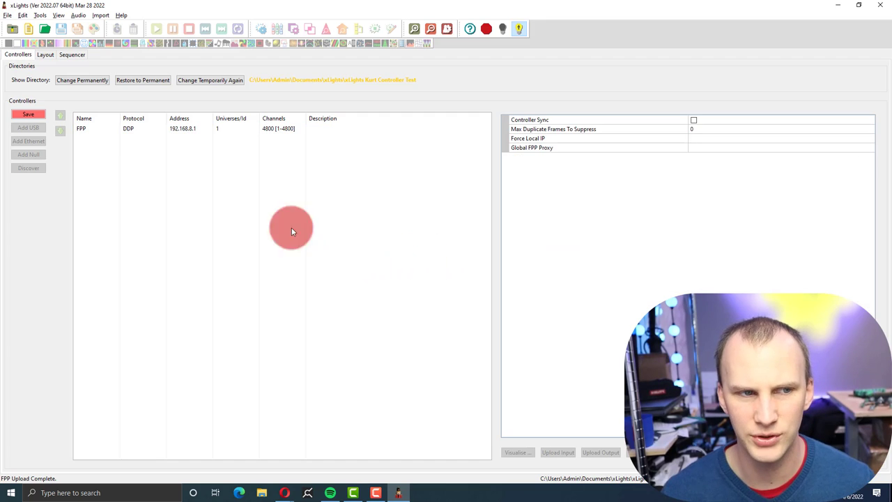
Save the controller settings and restart output to lights so the configuration uploads again.
click(34, 122)
click(175, 184)
click(138, 141)
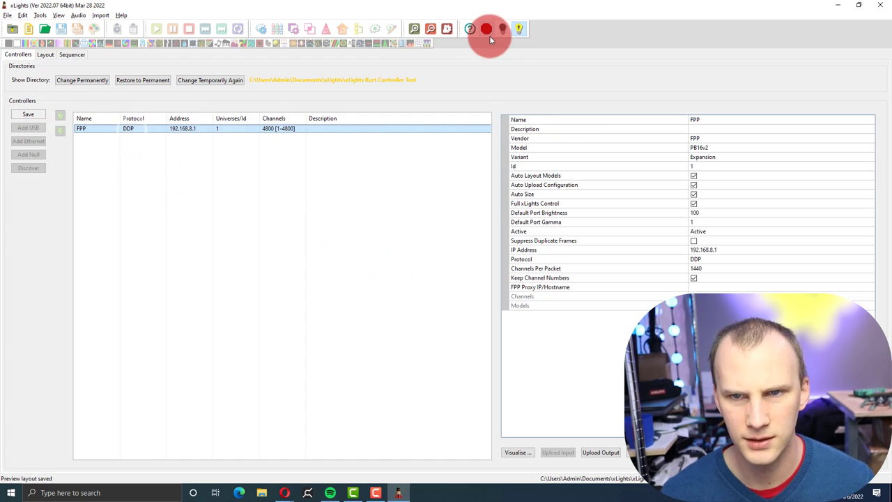
click(524, 34)
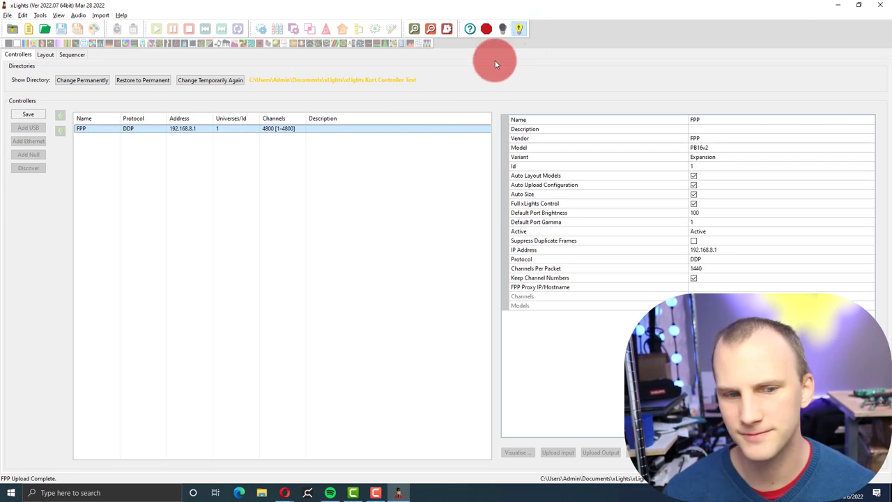
Check the channel inputs in the FPP web interface and open the pixel string settings of the channel outputs.
double_click(456, 128)
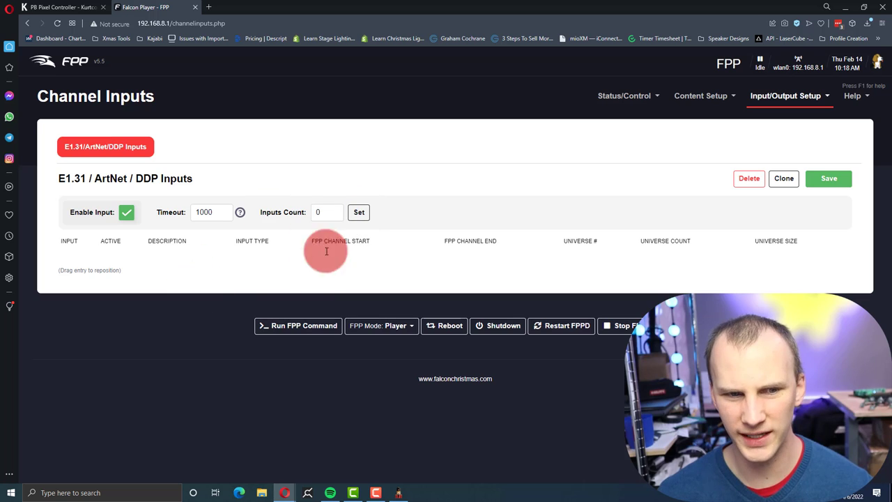
key(alt+Tab)
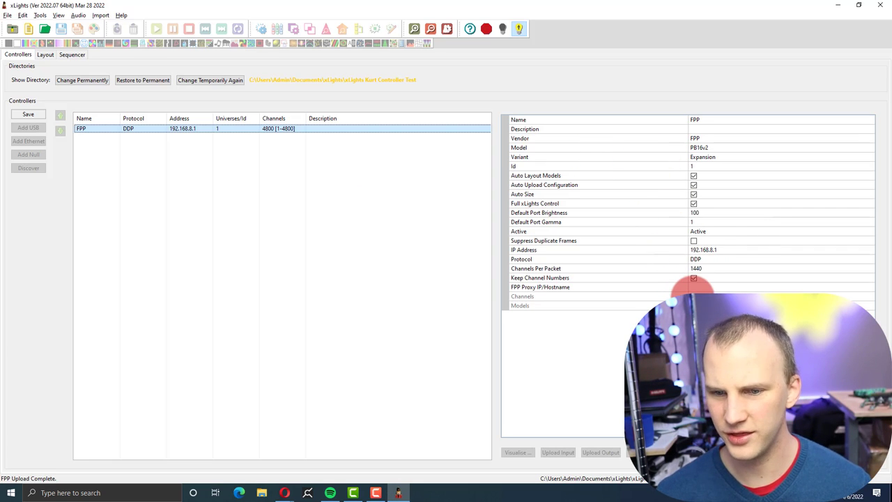
key(alt+Tab)
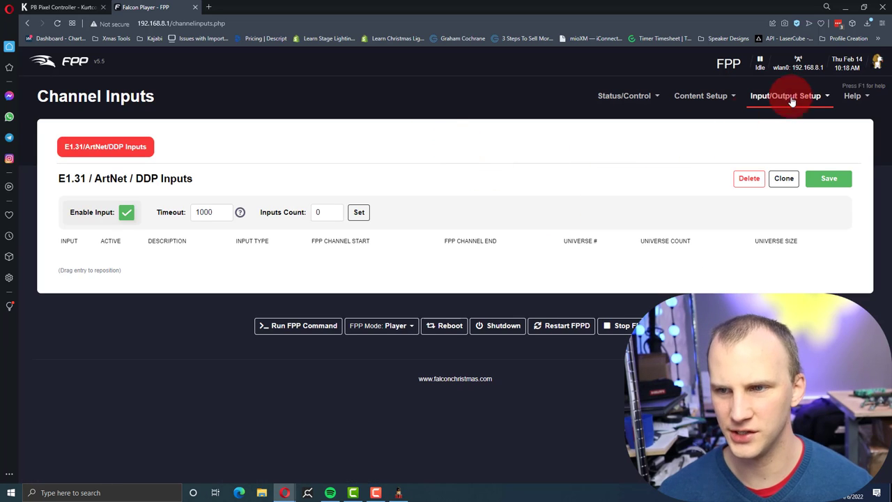
mouse_move(791, 93)
click(779, 131)
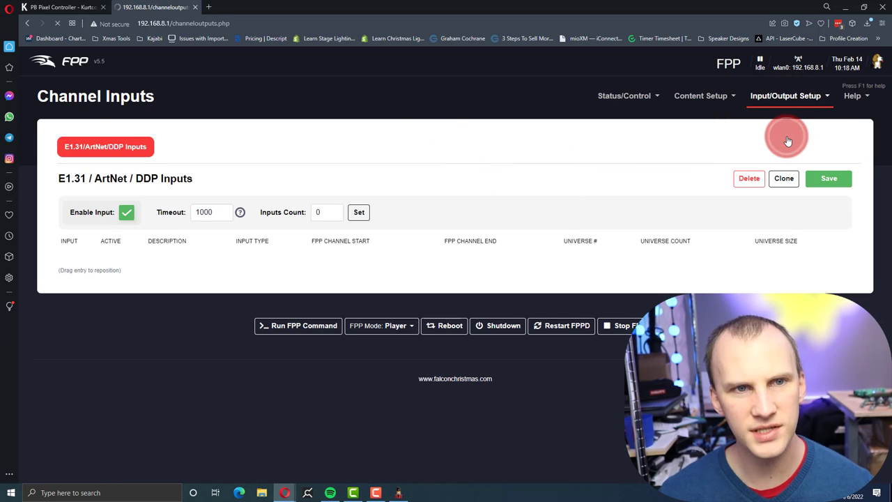
click(187, 147)
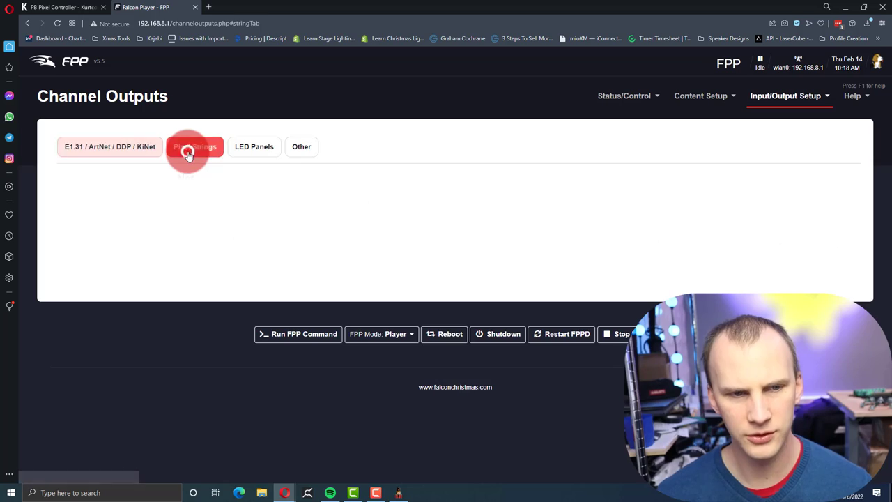
Review the pixel string ports of the string cape, then enable test mode in Display Testing.
scroll(292, 242, down, 10)
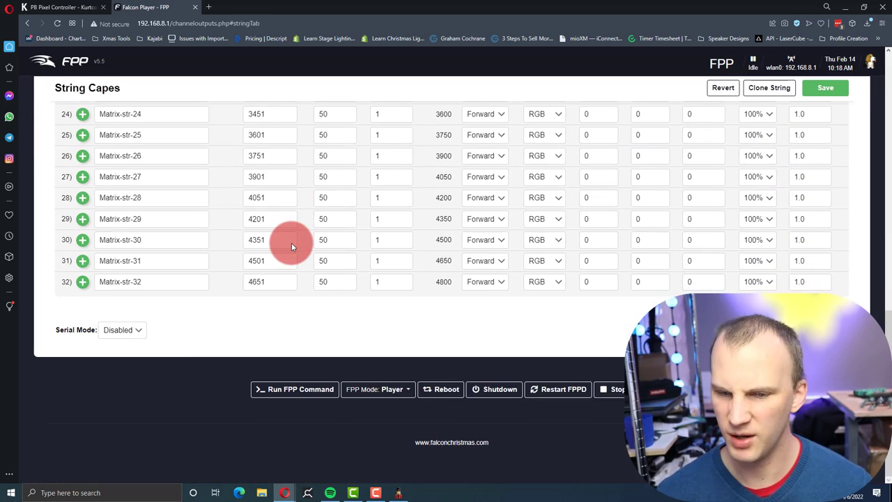
scroll(291, 242, up, 10)
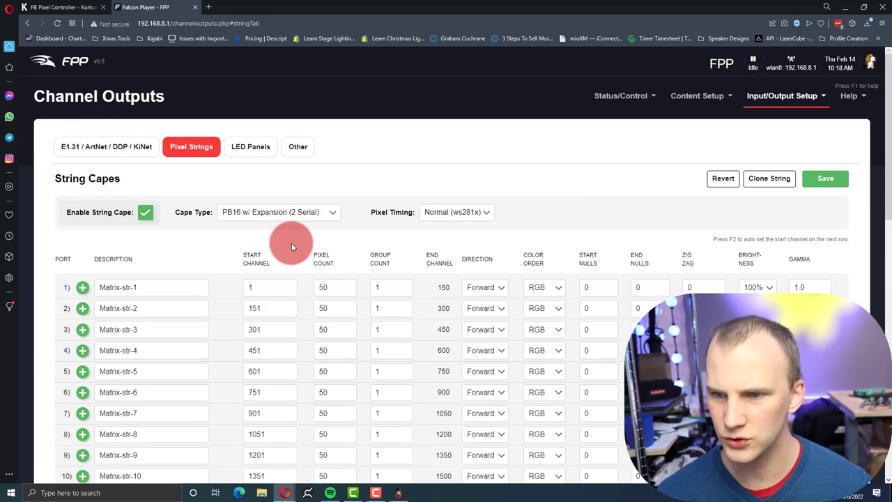
click(627, 95)
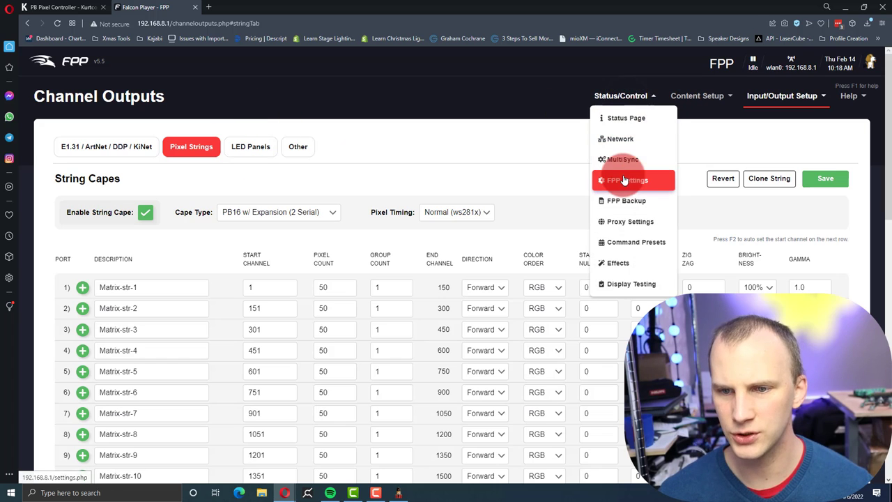
click(631, 284)
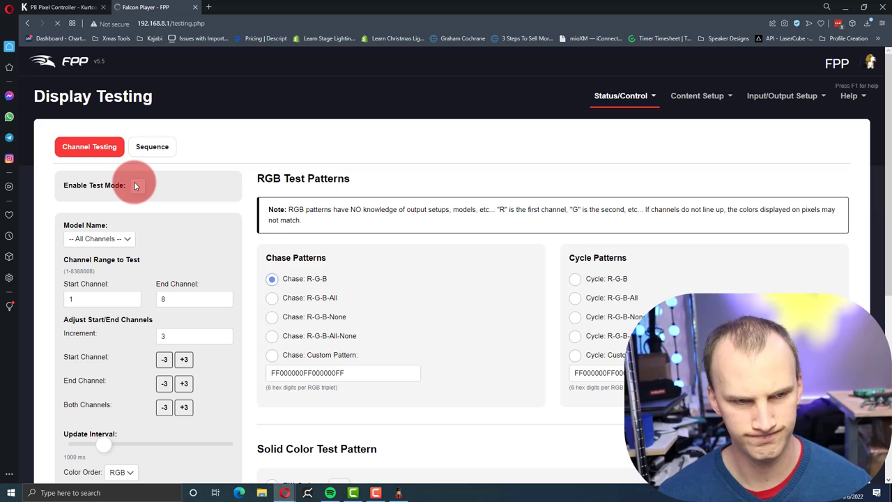
click(136, 185)
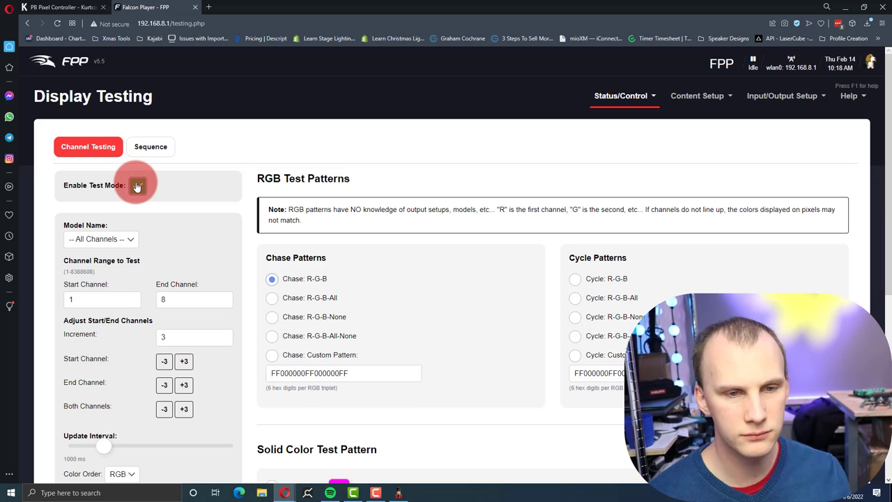
Look over the channel testing options, turn test mode off and on again, and check the model and start channel settings.
scroll(130, 237, down, 1)
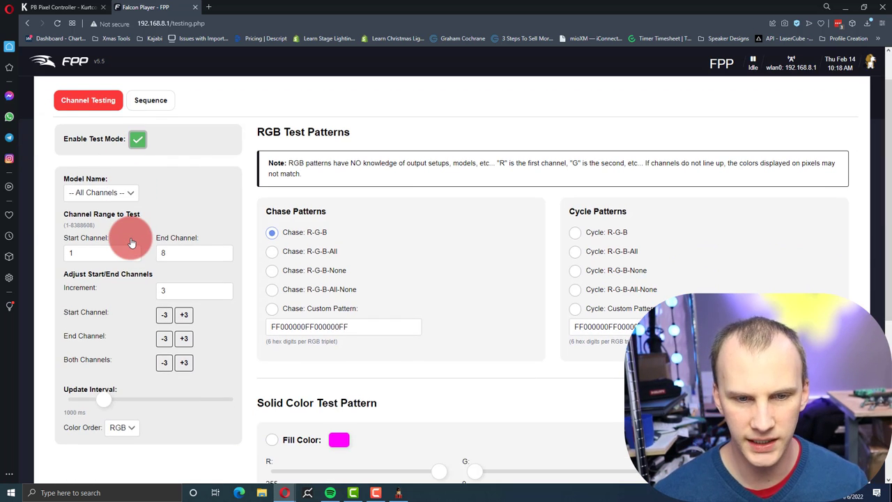
scroll(325, 233, down, 5)
scroll(326, 244, up, 5)
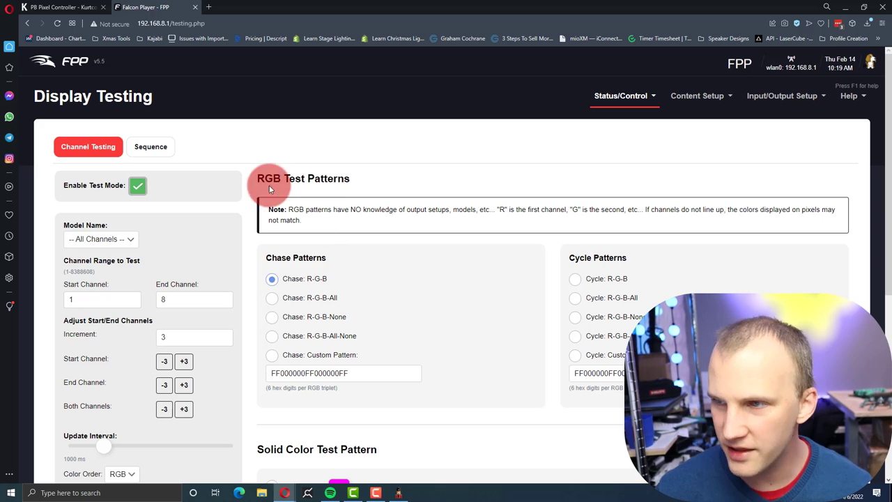
click(133, 184)
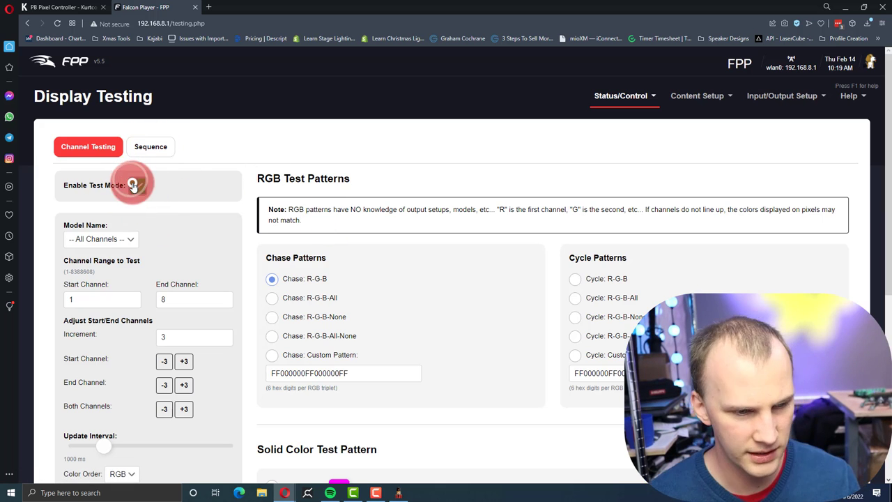
click(134, 185)
click(93, 246)
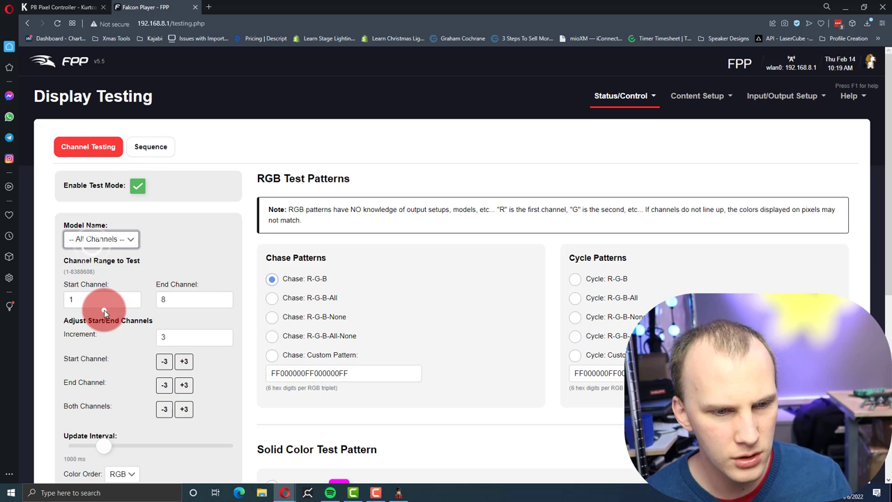
click(111, 299)
click(115, 355)
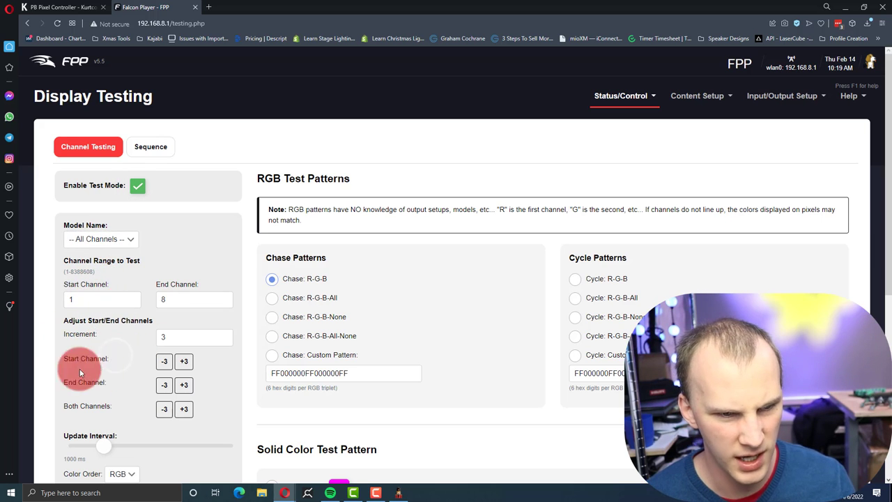
Open the channel inputs and set the E1.31 / ArtNet / DDP inputs count to 1.
click(760, 96)
click(772, 123)
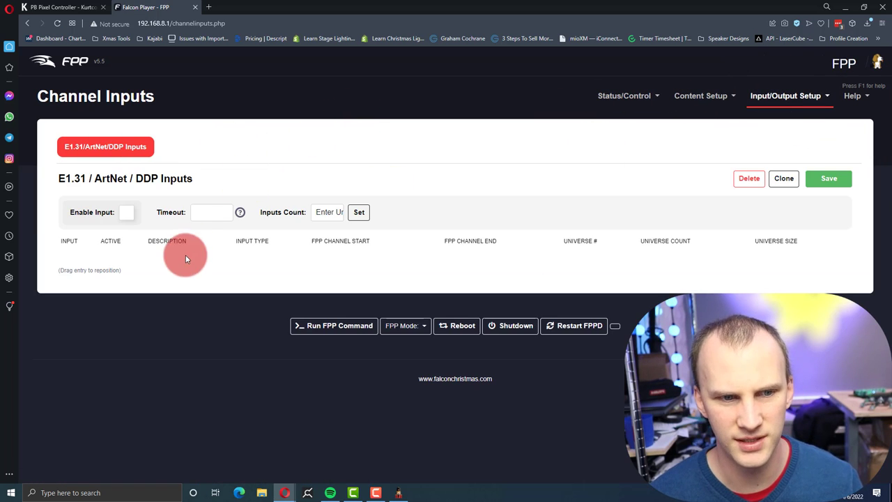
click(115, 215)
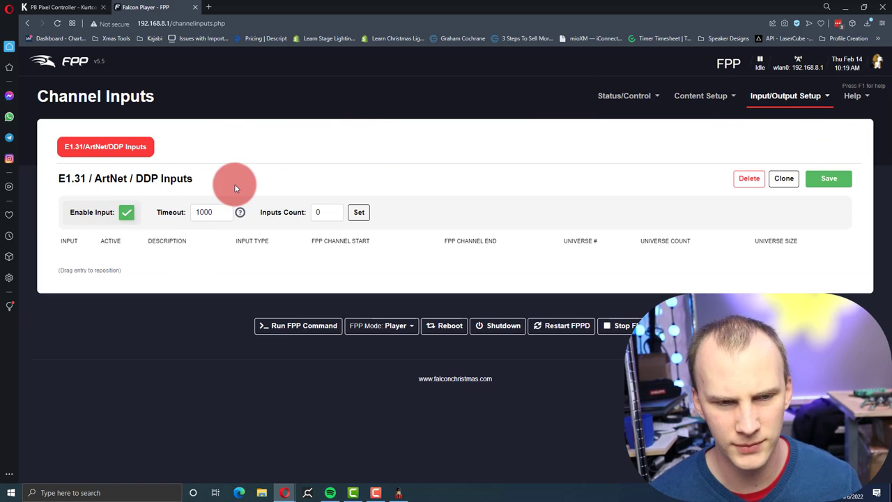
double_click(326, 212)
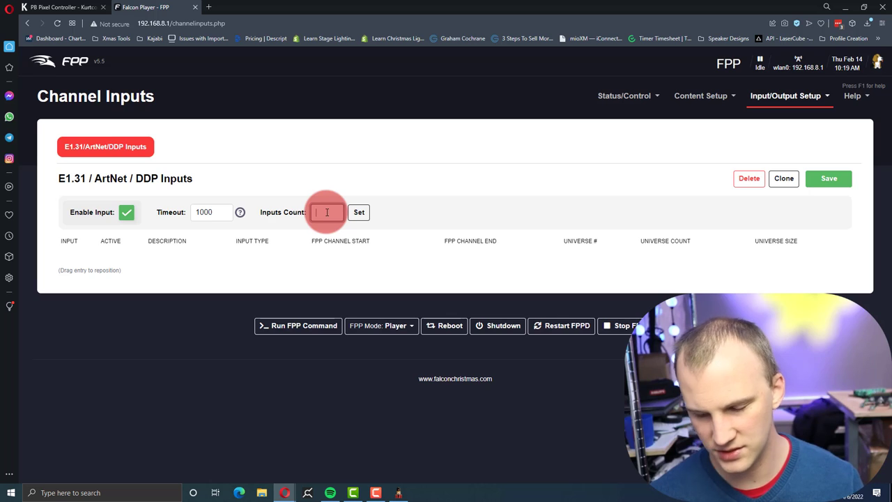
key(alt+Tab)
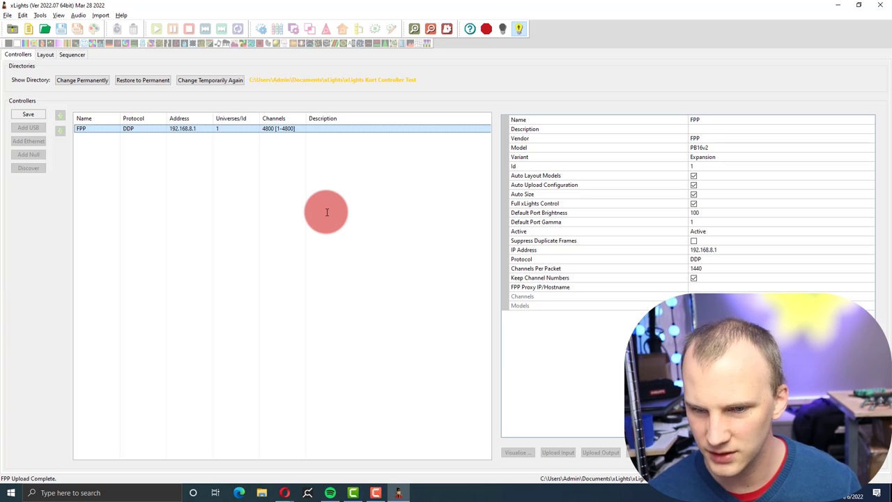
key(alt+Tab)
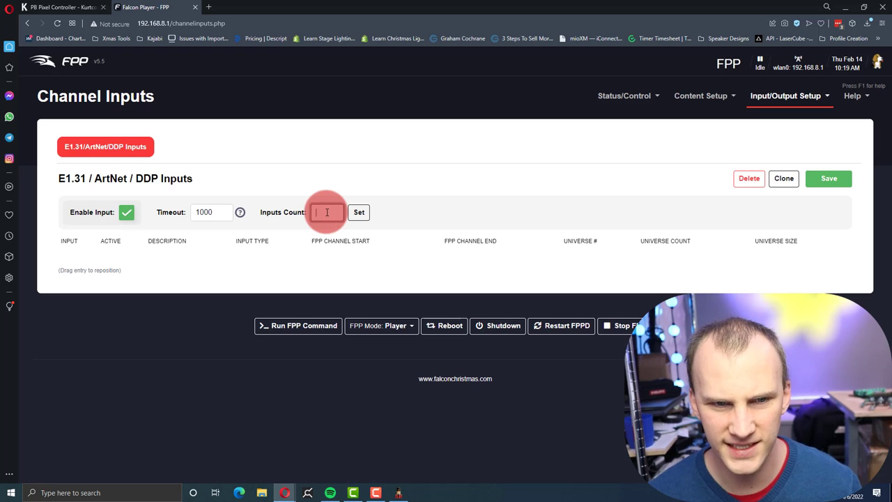
click(327, 212)
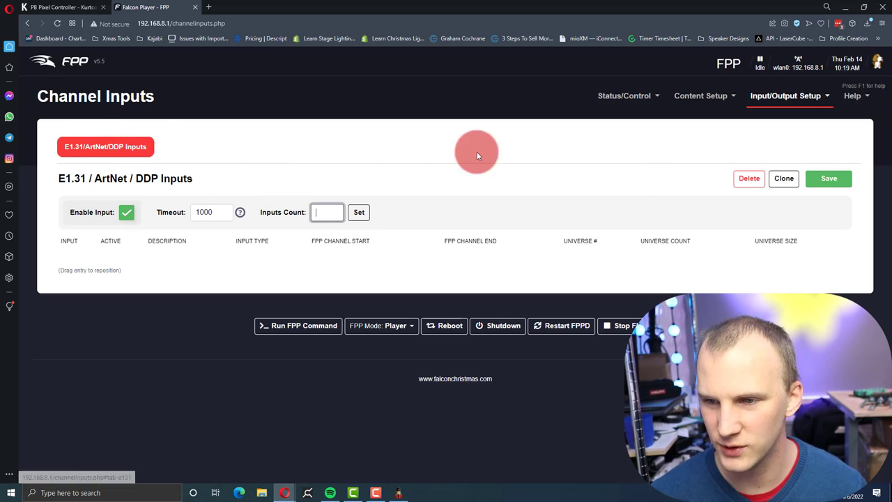
text(1)
click(358, 212)
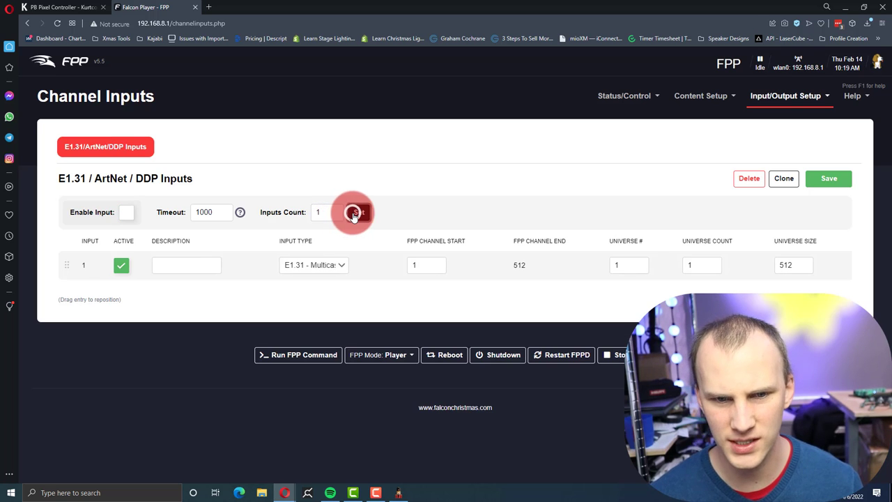
Check which input types are available for the new channel input, leaving its type as it is.
click(299, 272)
click(282, 245)
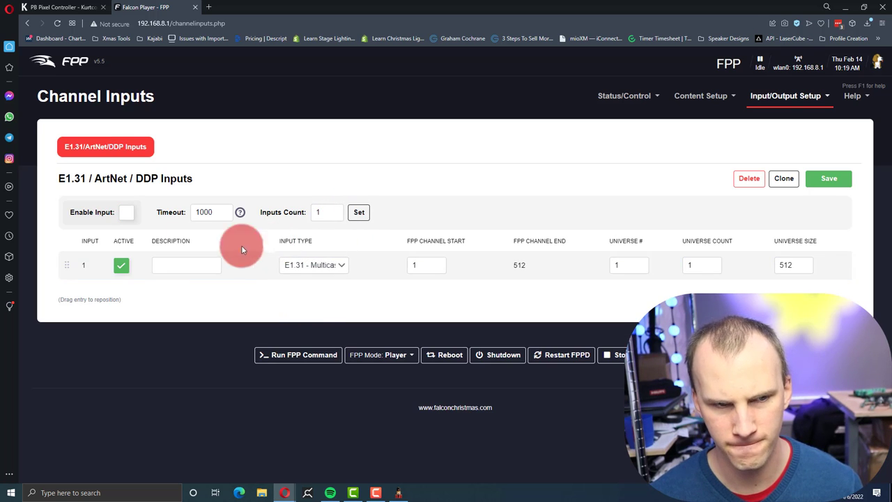
click(287, 266)
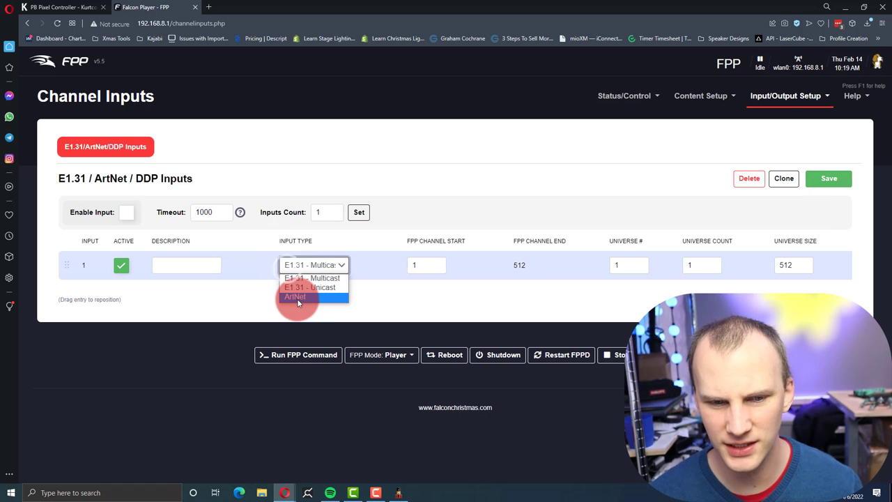
click(308, 260)
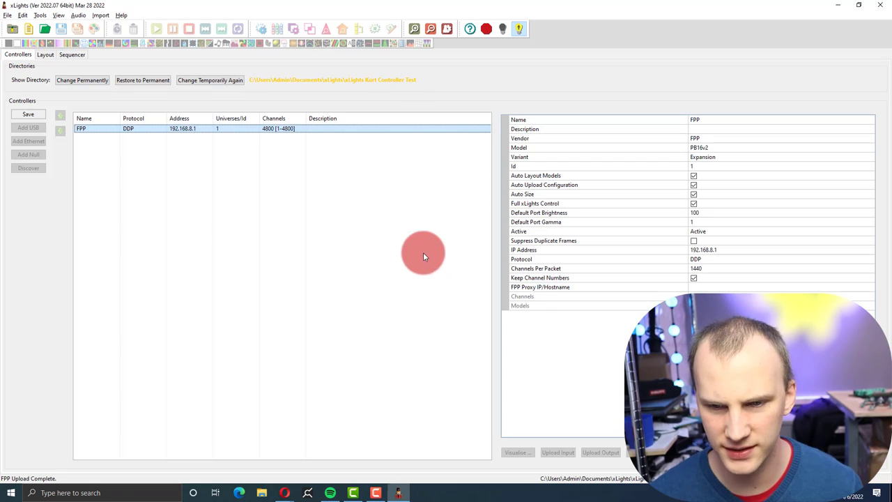
Switch to xLights, stop output to lights, save the FPP controller with protocol E131, and turn output to lights back on.
click(518, 29)
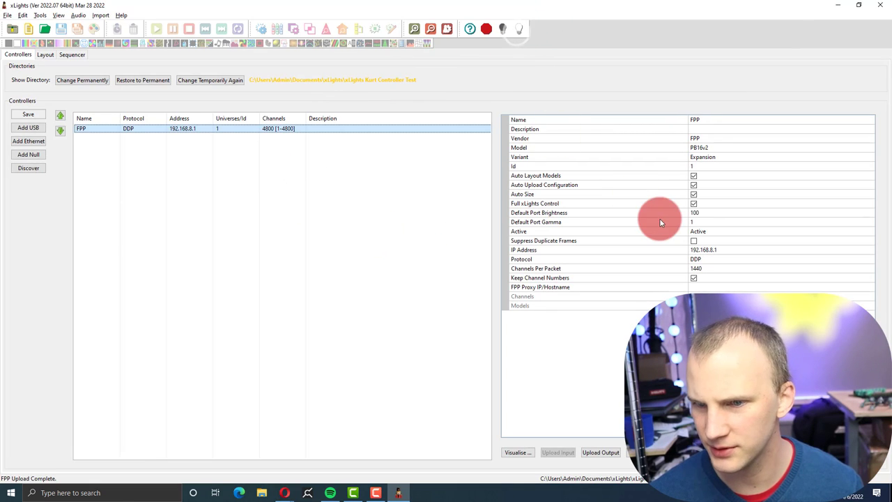
click(699, 250)
click(698, 258)
click(699, 259)
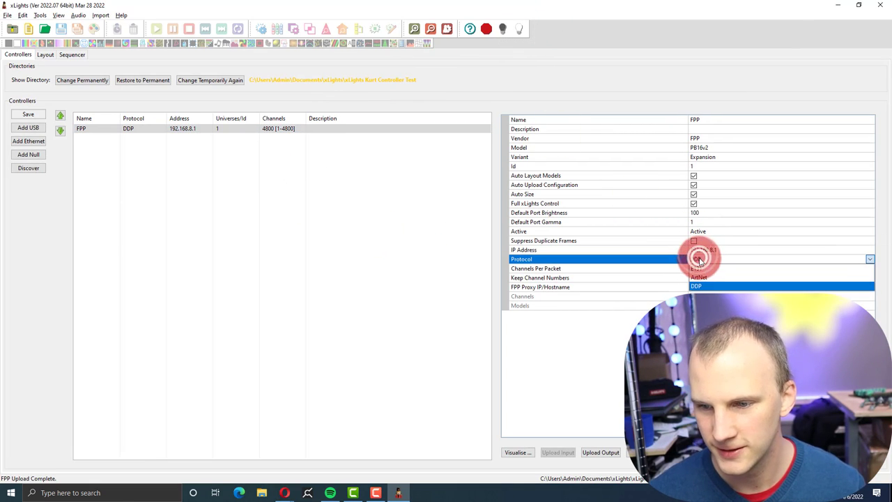
click(701, 271)
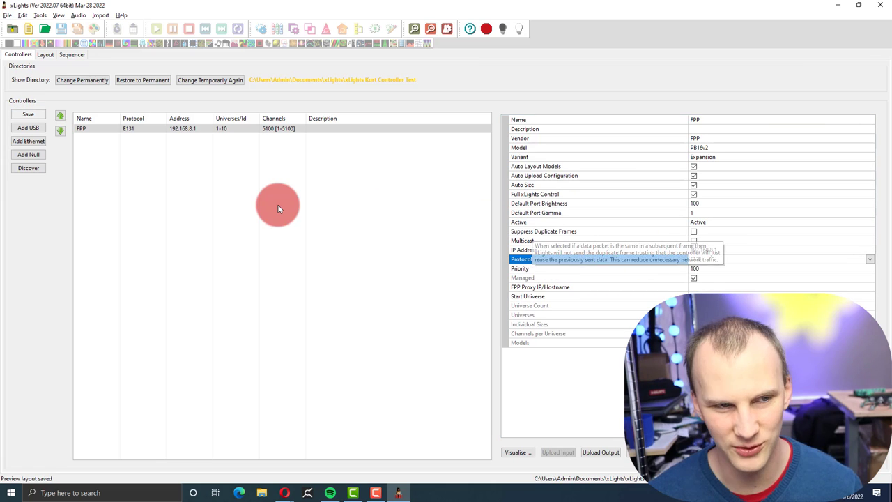
click(28, 114)
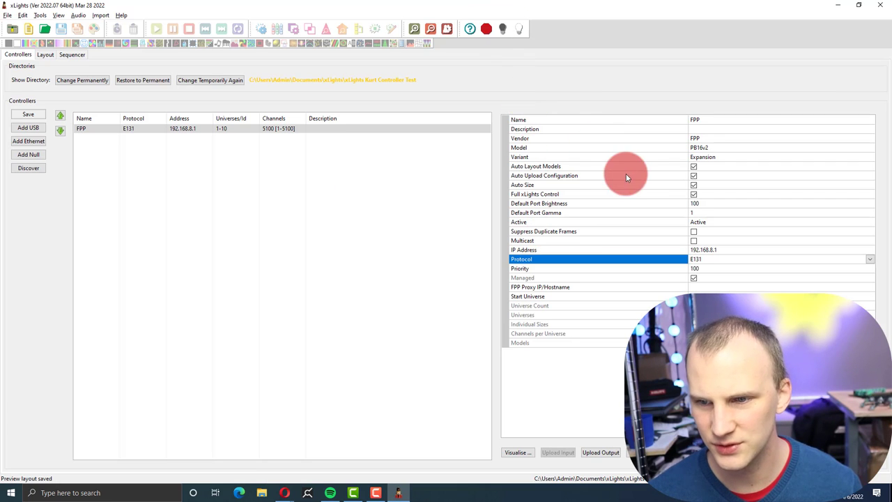
click(518, 30)
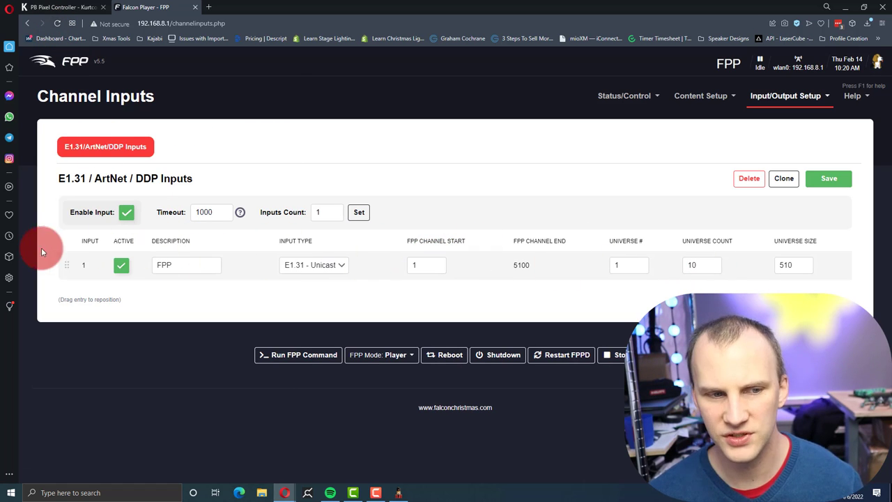
Switch to the FPP web interface, save the channel input settings and restart FPPD.
click(845, 179)
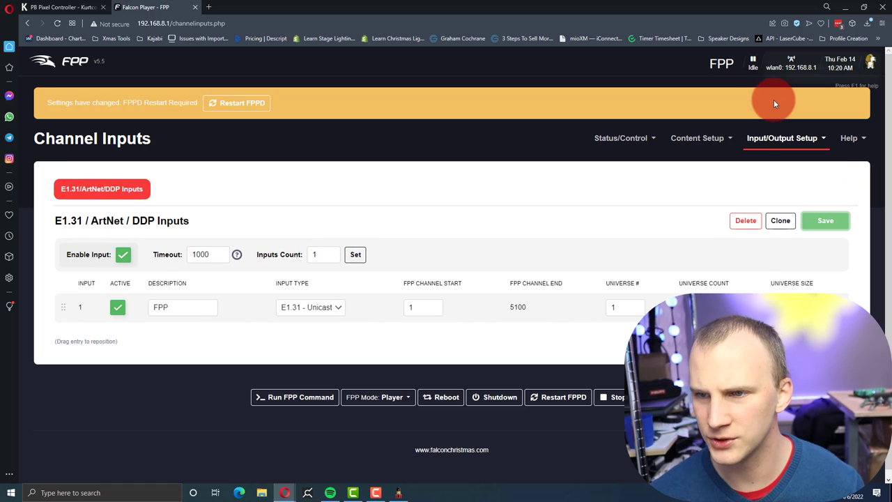
click(217, 103)
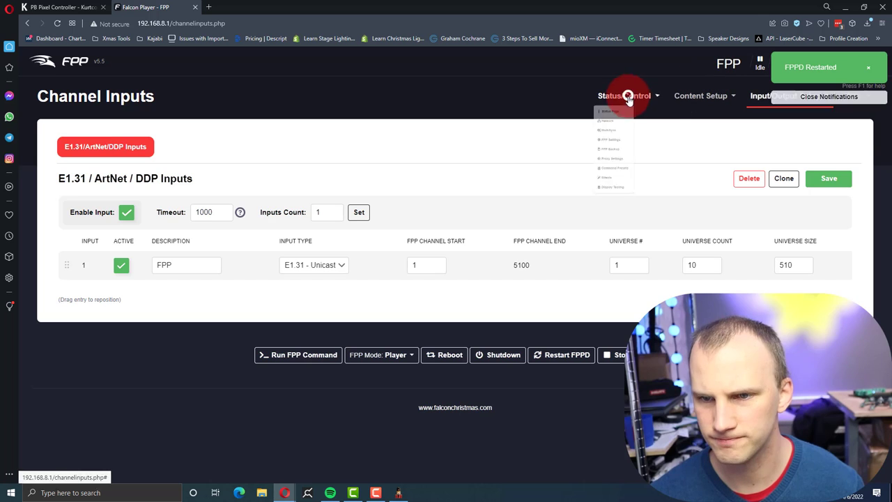
Open Display Testing, enable test mode and select the R-G-B-All chase pattern.
click(618, 110)
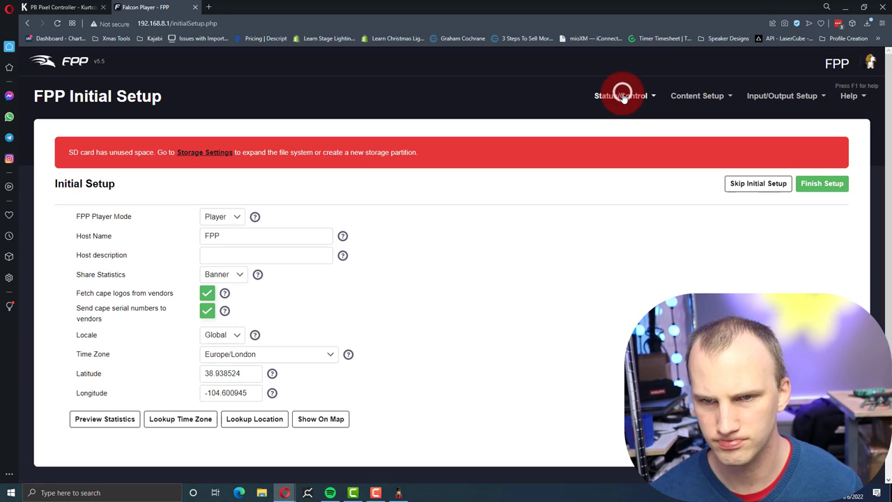
click(622, 94)
click(633, 285)
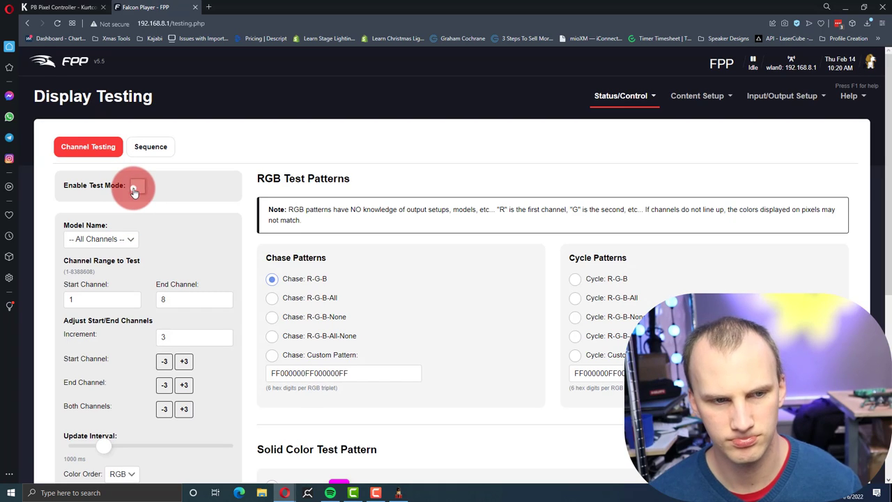
click(135, 190)
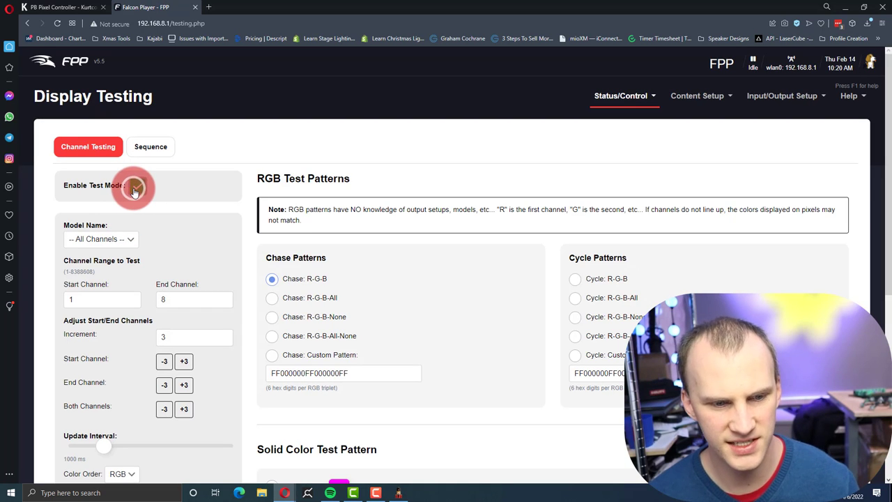
click(259, 278)
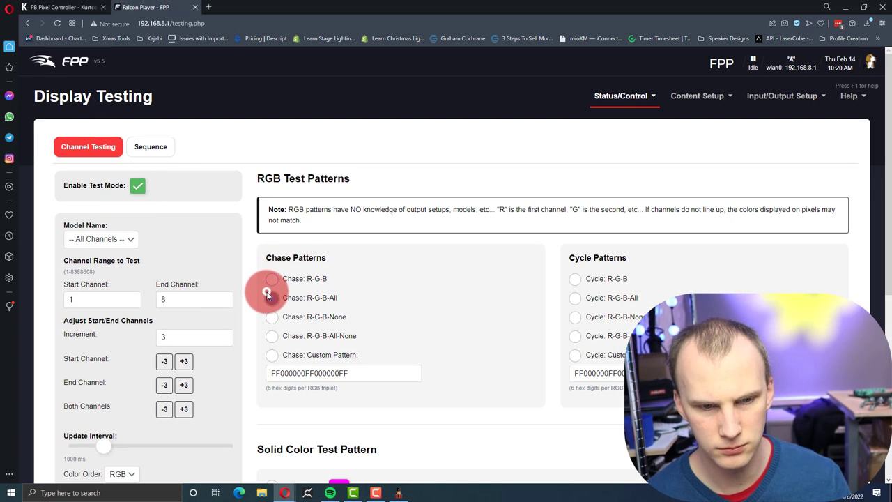
click(267, 293)
scroll(324, 247, down, 3)
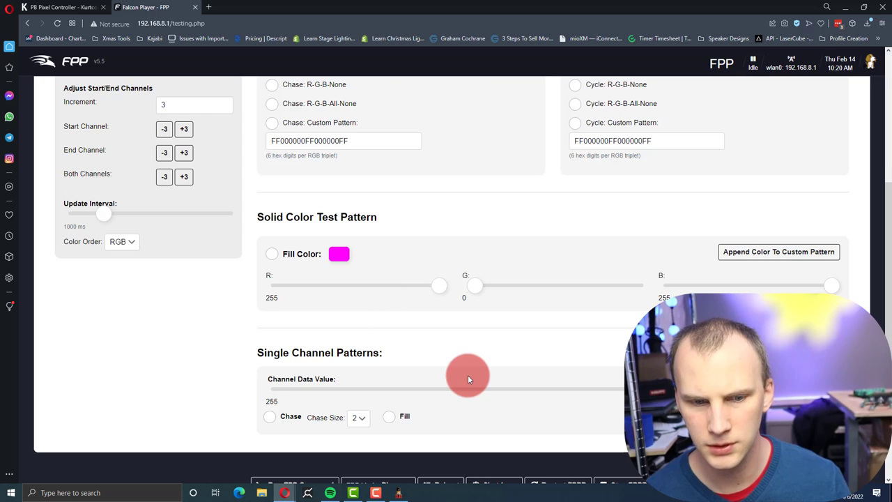
scroll(468, 375, up, 3)
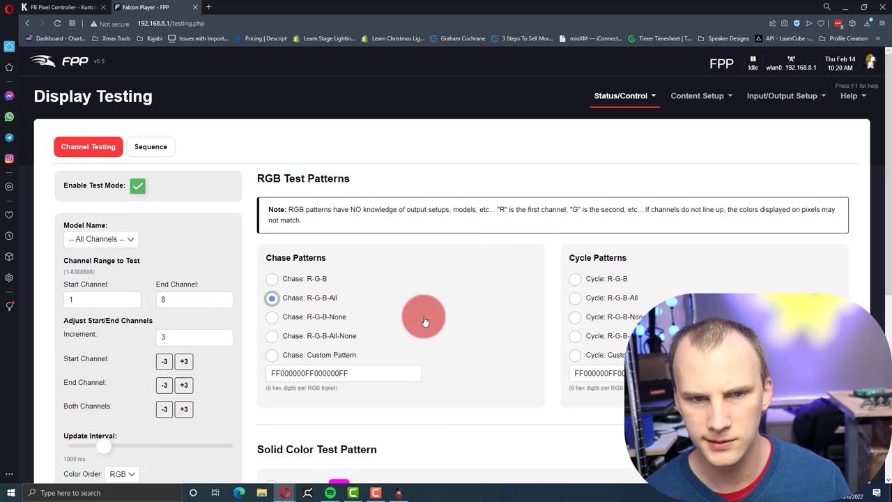
Open the pixel string settings of the channel outputs to check the string cape configuration.
click(716, 97)
click(791, 95)
click(761, 133)
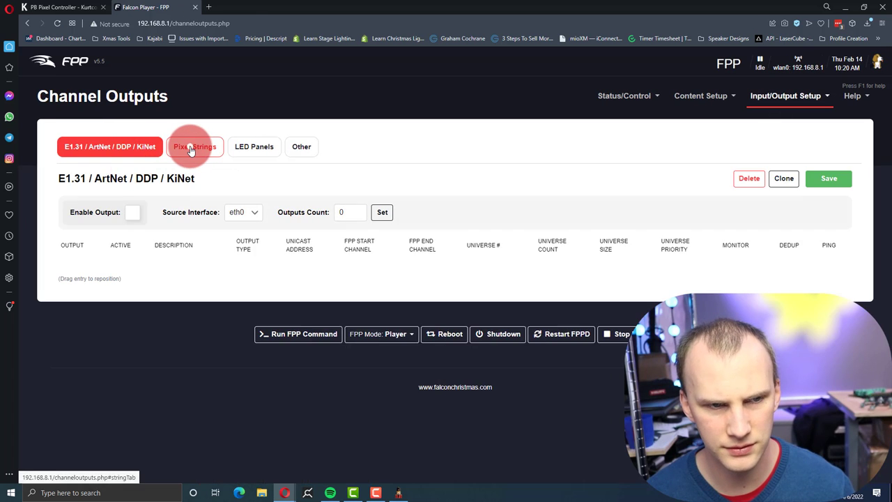
click(191, 151)
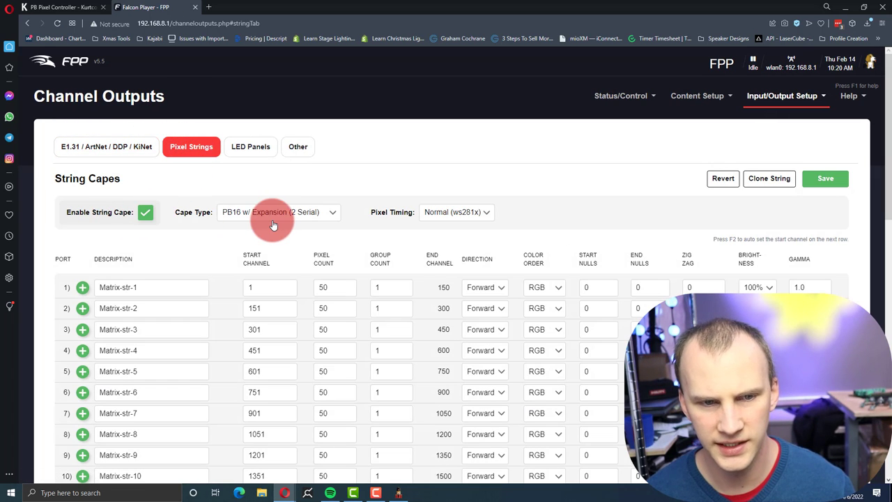
Check the pixel timing options and review the string settings of all 32 matrix ports.
click(474, 213)
click(474, 214)
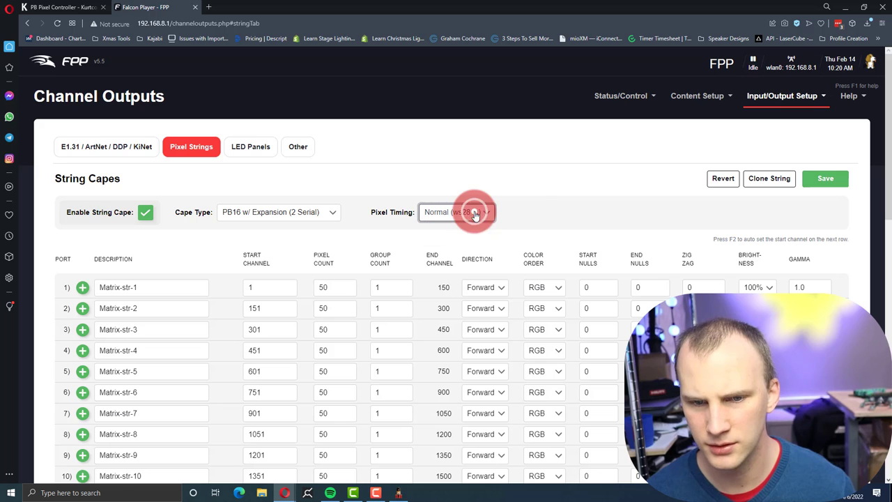
click(525, 203)
scroll(575, 223, down, 9)
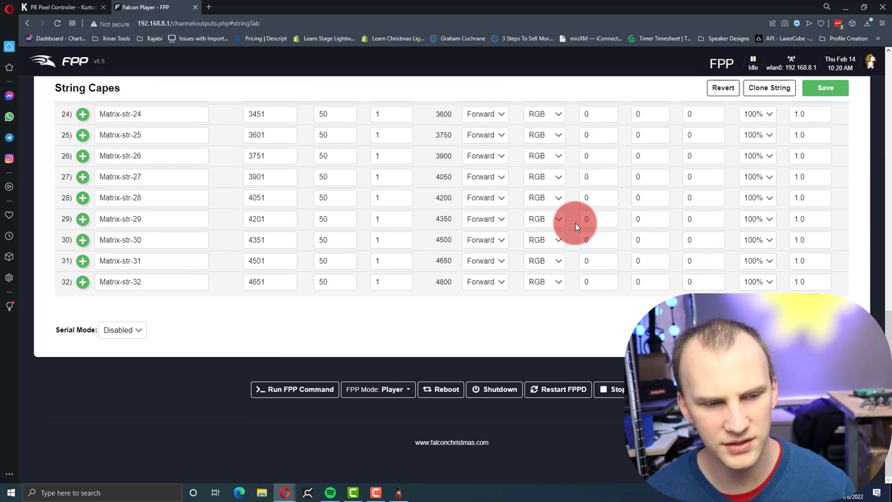
scroll(575, 223, up, 10)
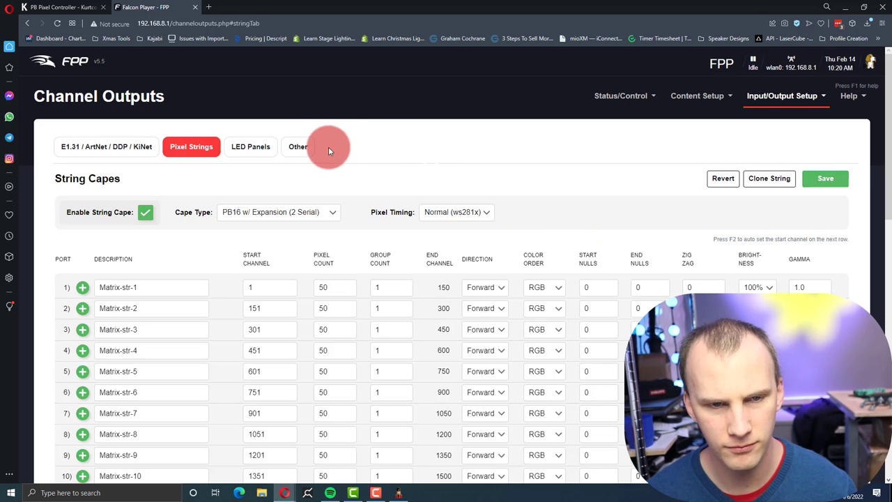
Switch to xLights and create a new 20fps (50ms) sequence in the Sequencer.
key(alt+Tab)
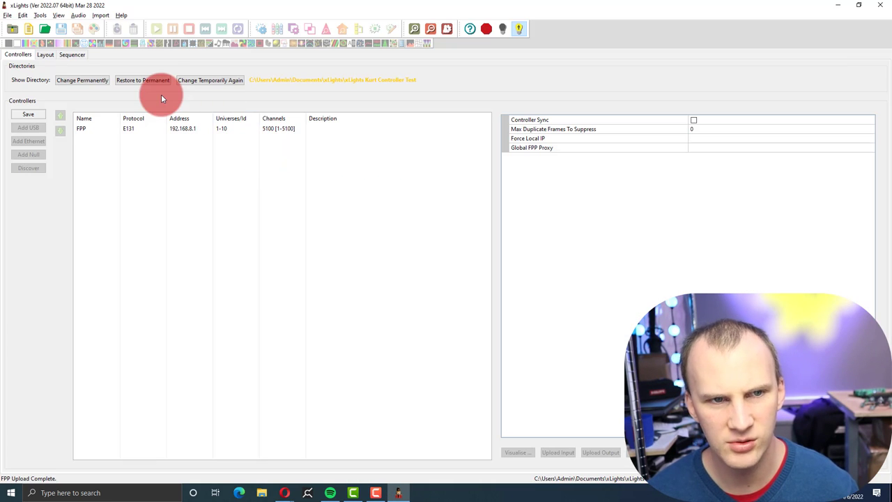
click(70, 55)
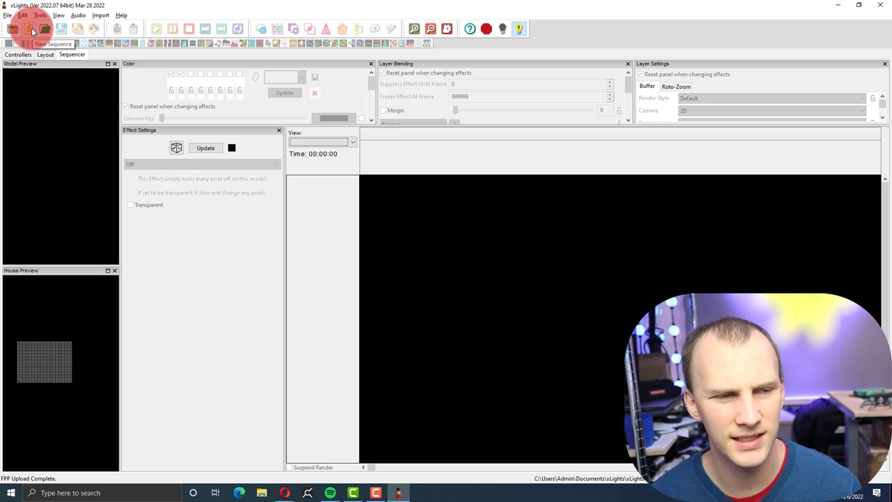
click(32, 32)
click(135, 158)
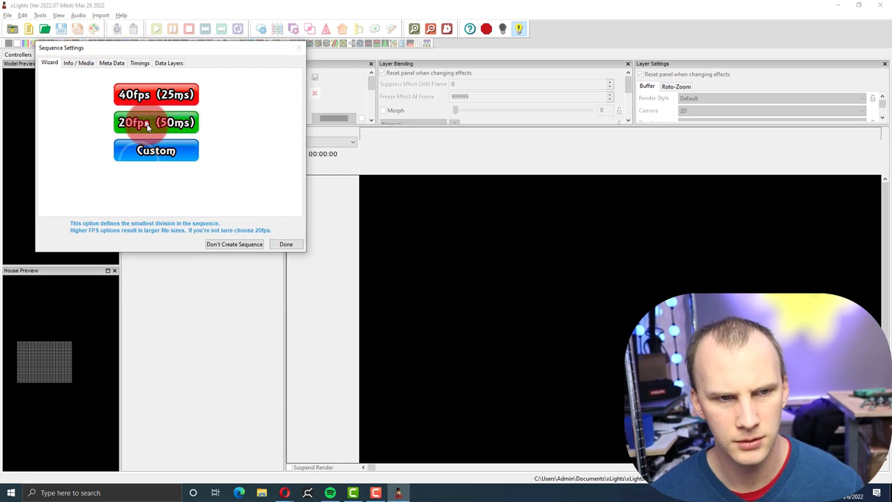
click(148, 126)
click(155, 141)
click(69, 56)
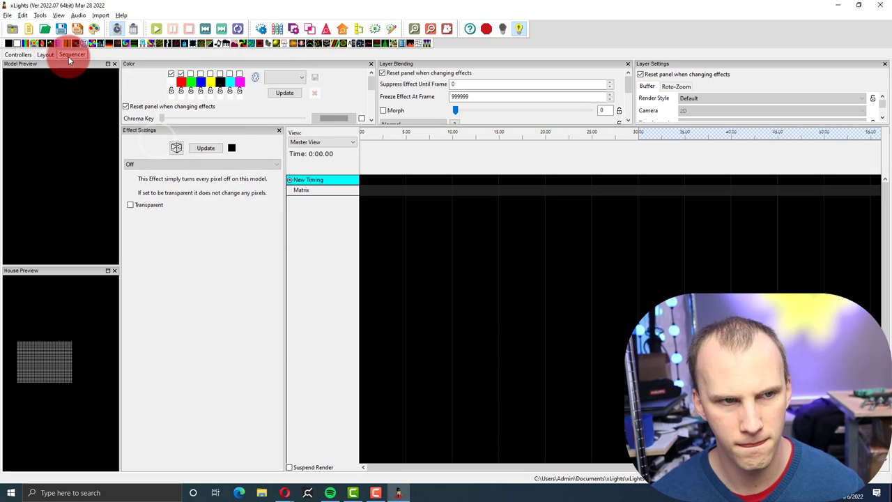
Add a Butterfly effect to the Matrix row, from the start of the timeline to about 11.9 seconds.
drag(40, 43, 470, 221)
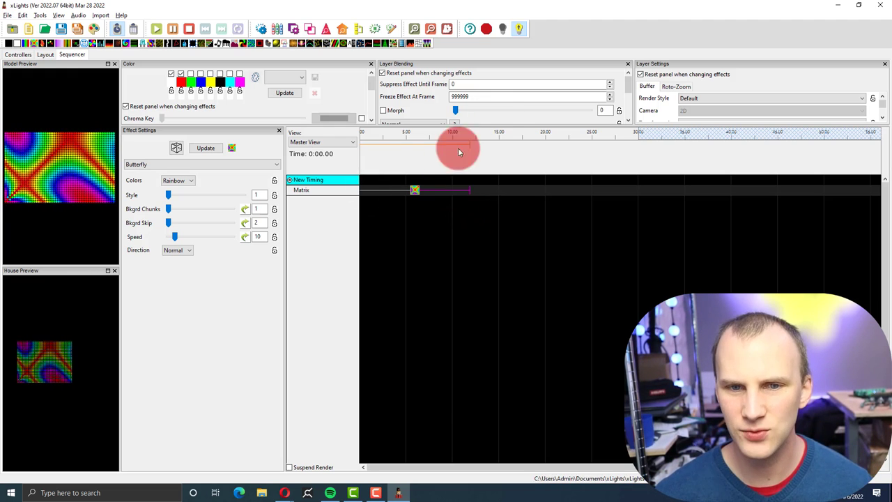
click(415, 189)
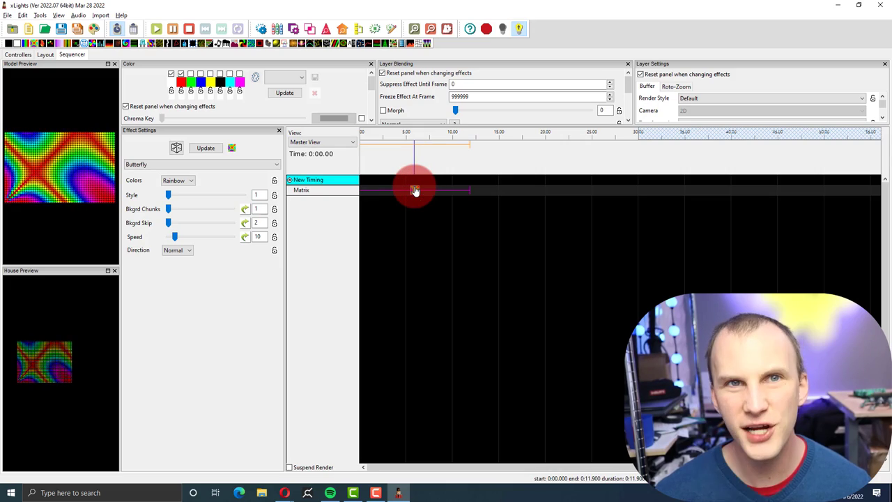
click(450, 186)
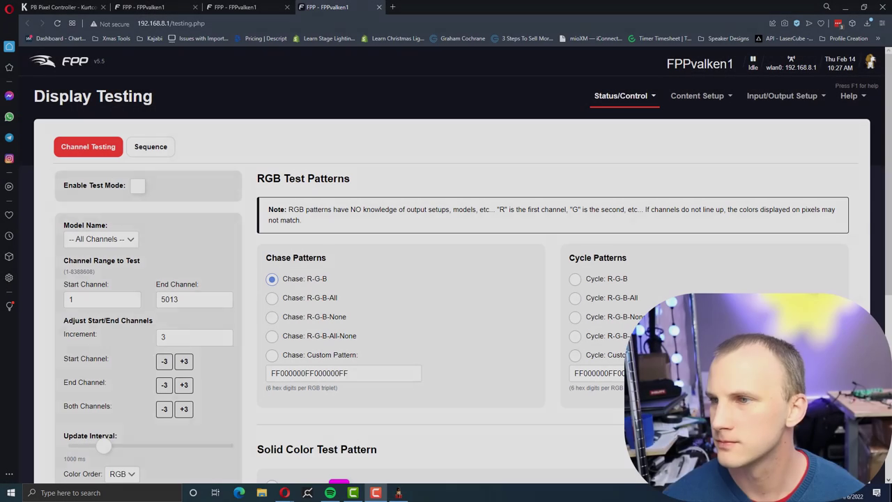
Enable test mode in FPP Display Testing to run the R-G-B chase pattern on all channels.
click(793, 151)
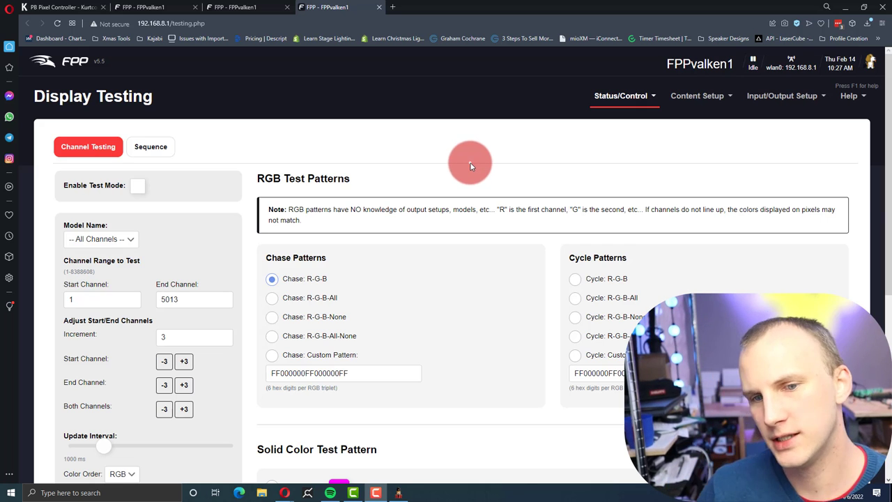
click(466, 157)
click(138, 189)
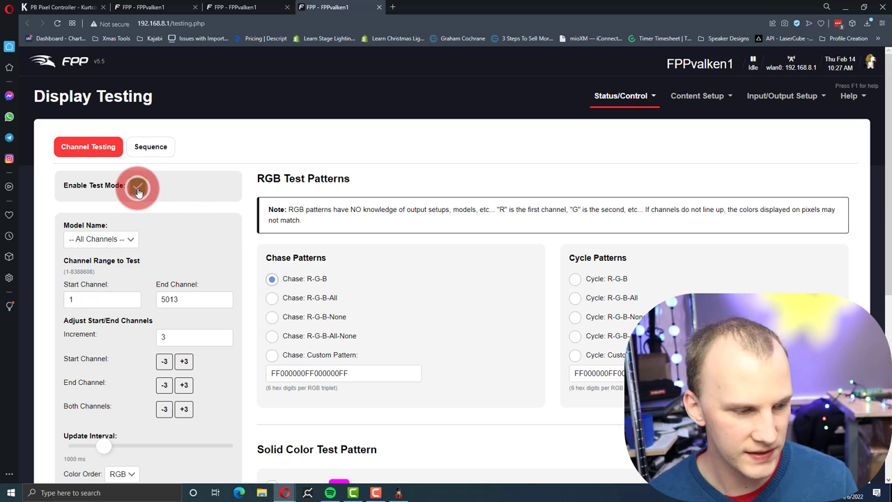
Switch to the xLights Sequencer, turn on output to lights, play the matrix's Butterfly effect and stop playback.
key(alt+Tab)
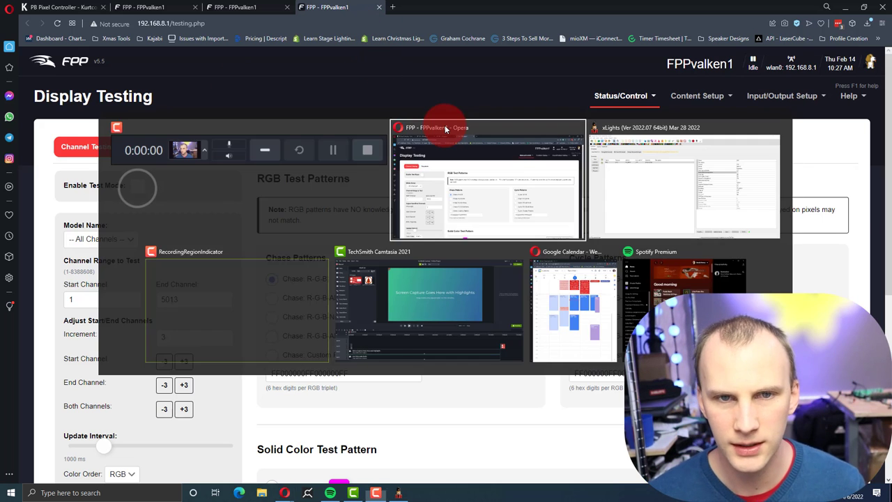
click(119, 53)
click(72, 54)
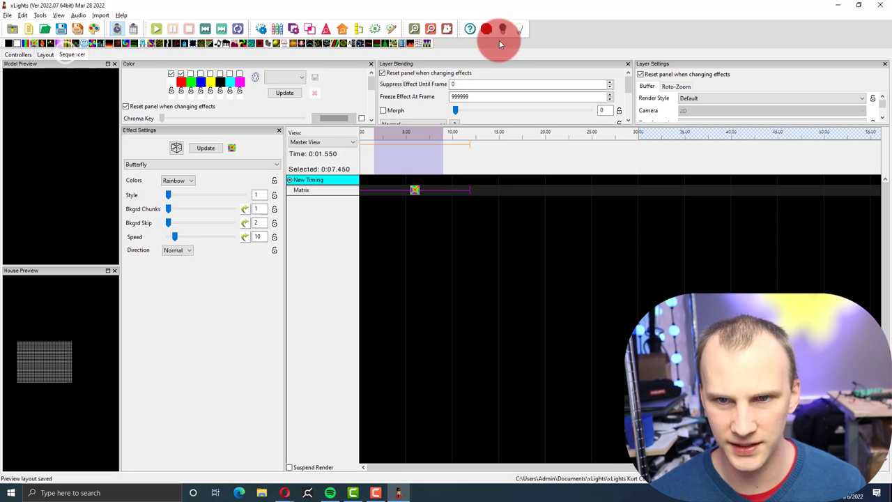
click(518, 29)
click(156, 29)
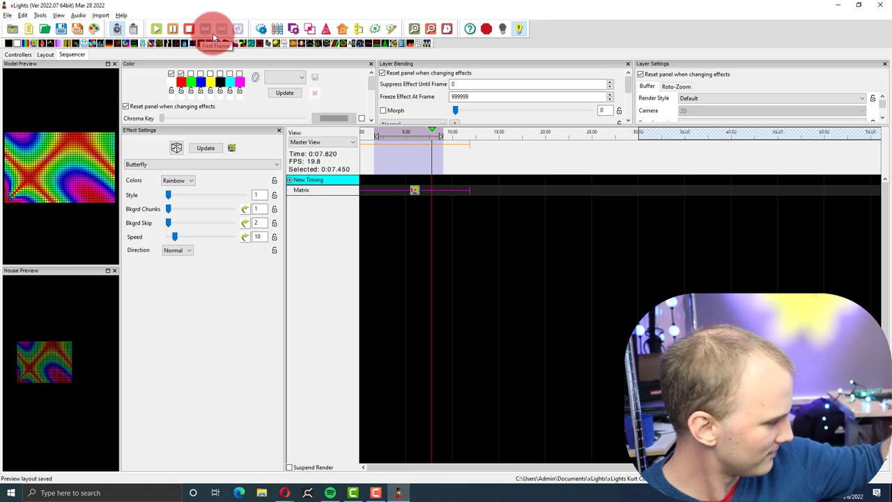
key(space)
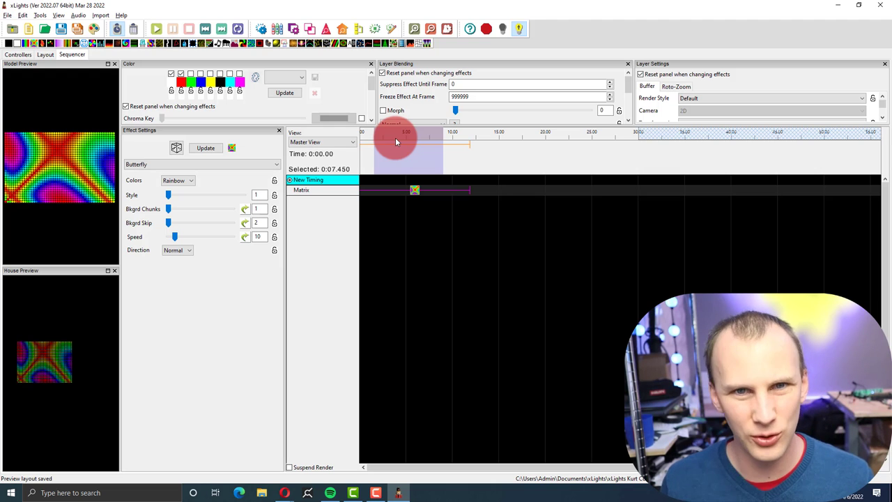
Leave xLights for the browser and view the PB Pixel Controller product page on KurtControllers.
click(843, 6)
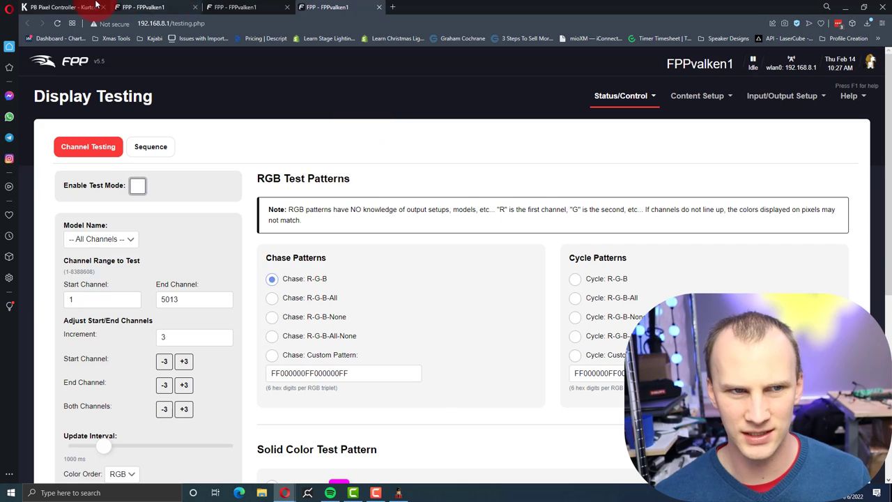
click(38, 7)
scroll(281, 165, up, 5)
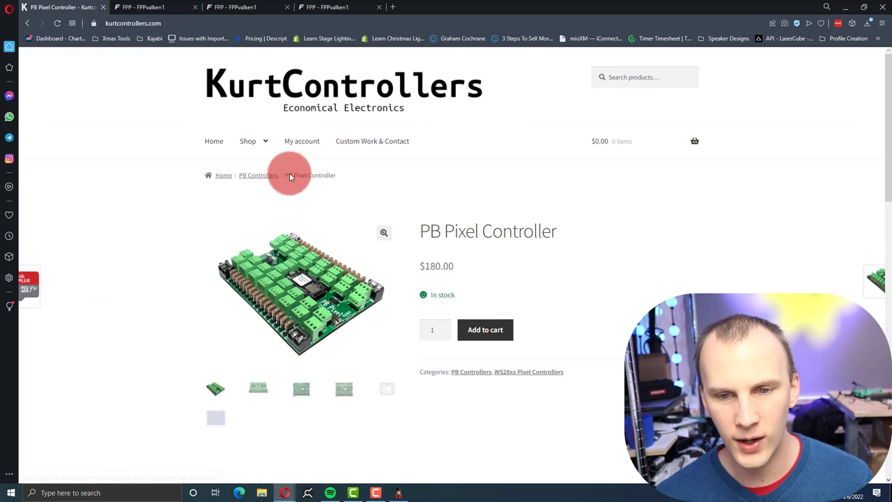
scroll(371, 240, down, 1)
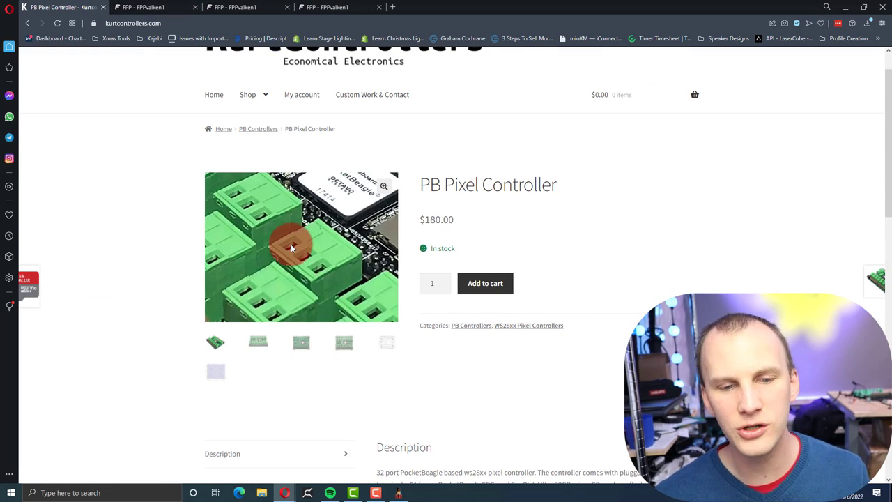